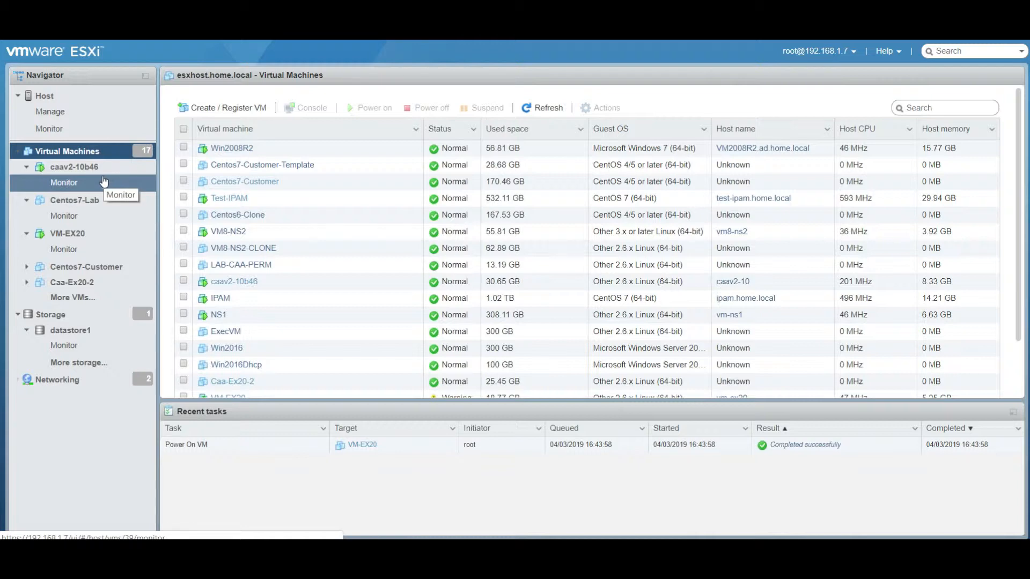
Start creating a new virtual machine that is deployed from an OVF or OVA file.
{"action": "left_click", "coordinate": [236, 115]}
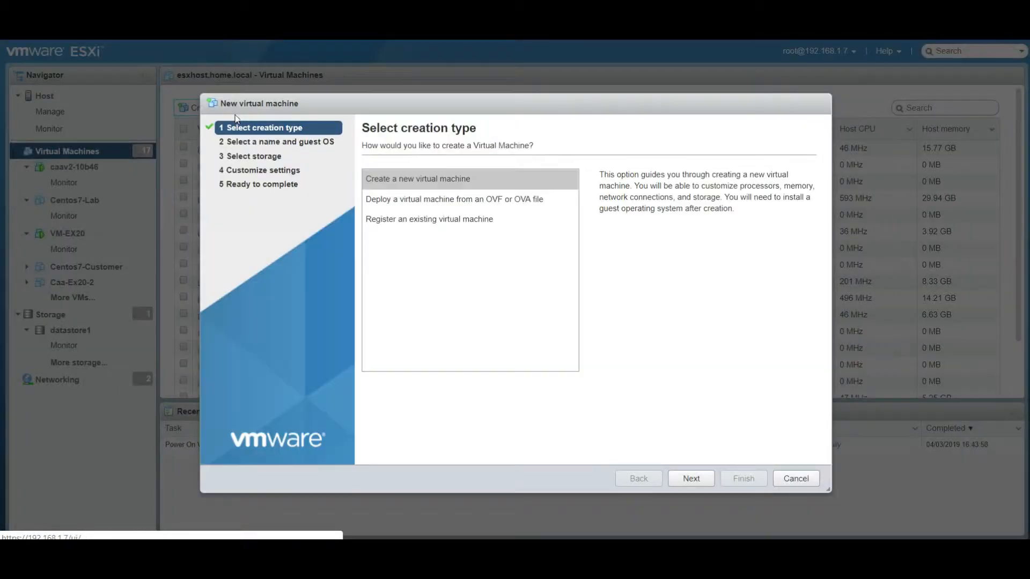
{"action": "left_click", "coordinate": [416, 200]}
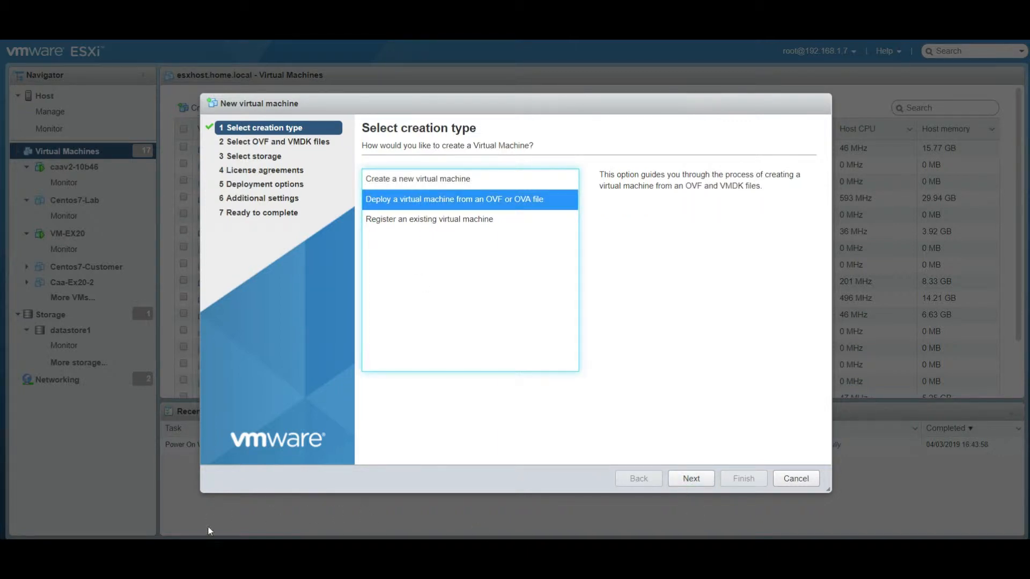
{"action": "key", "text": "alt+Tab"}
{"action": "left_click", "coordinate": [274, 167]}
{"action": "left_click", "coordinate": [273, 176], "text": "ctrl"}
{"action": "left_click_drag", "start_coordinate": [272, 175], "coordinate": [567, 434]}
{"action": "left_click", "coordinate": [603, 332]}
{"action": "left_click", "coordinate": [691, 479]}
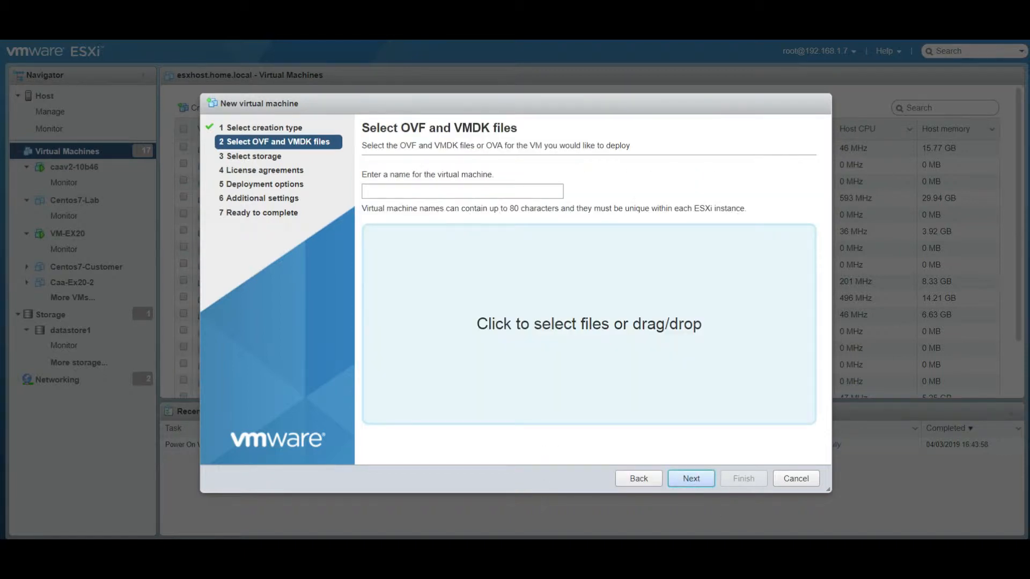
Supply VMSapphire.ovf and VMSapphire-sda.vmdk as the source files for the deployment.
{"action": "key", "text": "alt+Tab"}
{"action": "left_click_drag", "start_coordinate": [416, 182], "coordinate": [522, 427]}
{"action": "left_click", "coordinate": [691, 478]}
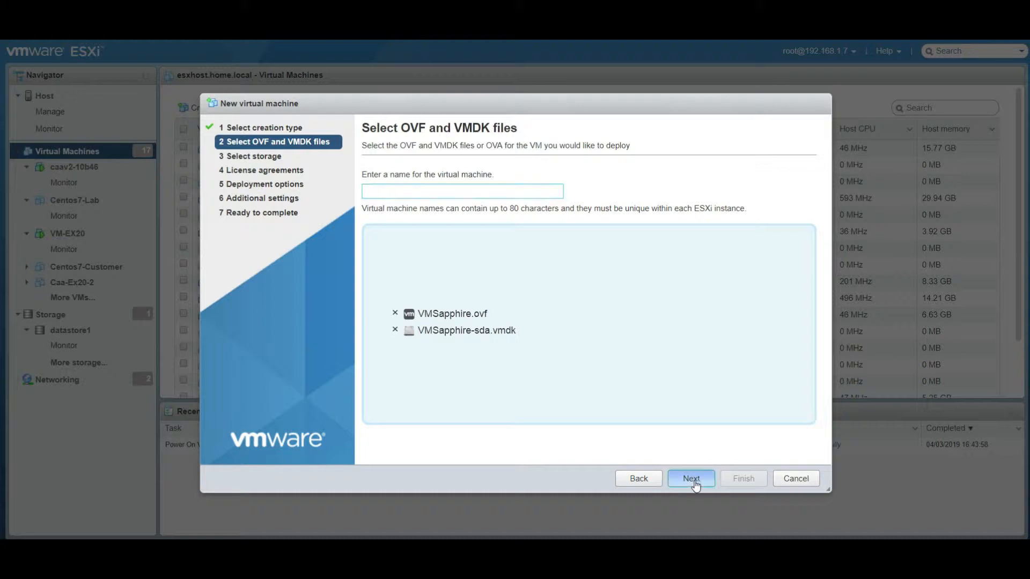
Name the virtual machine vm-dns1 and accept datastore1 as its storage.
{"action": "left_click", "coordinate": [402, 193]}
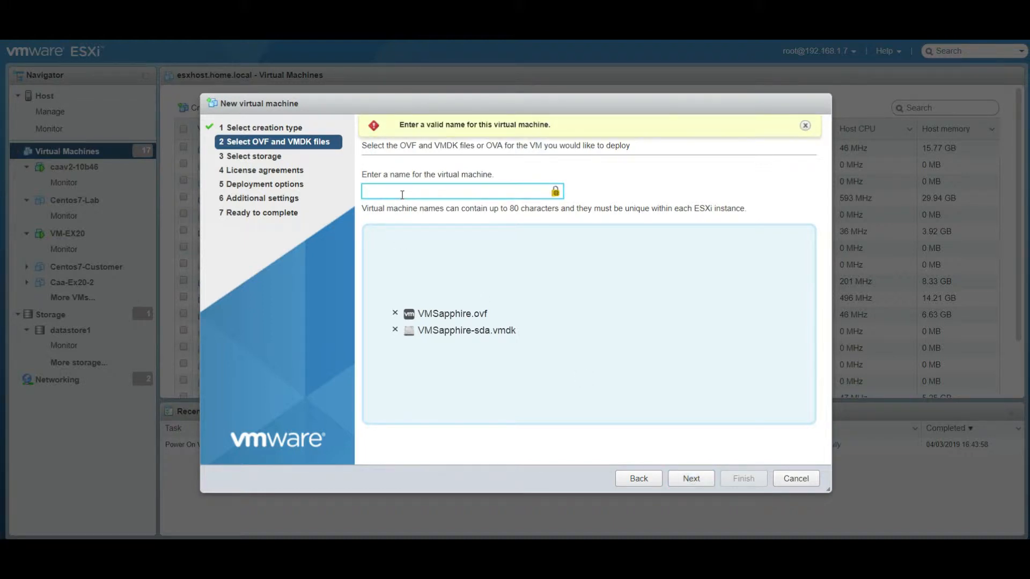
{"action": "type", "text": "vm-dns1"}
{"action": "key", "text": "Tab"}
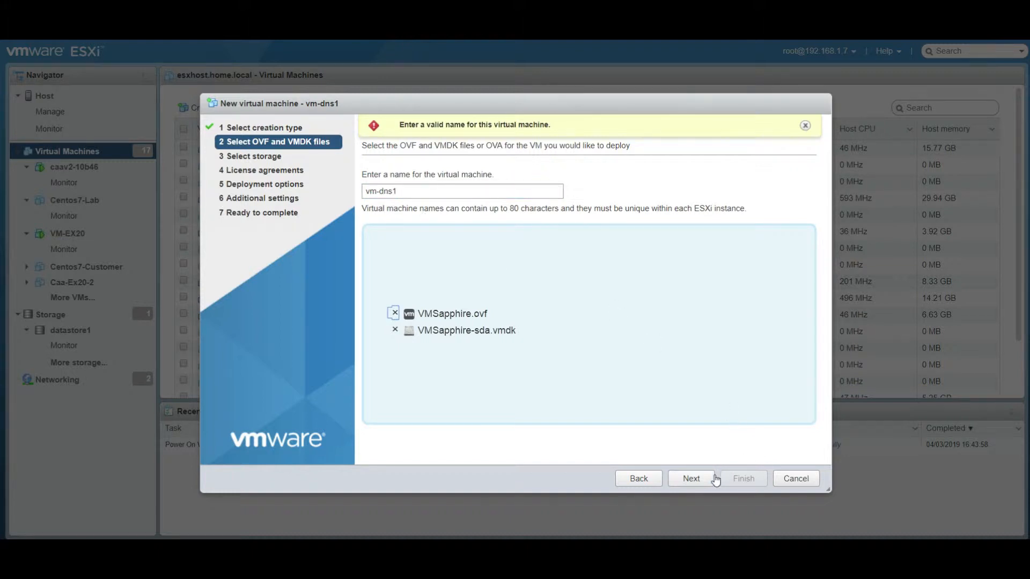
{"action": "left_click", "coordinate": [714, 476]}
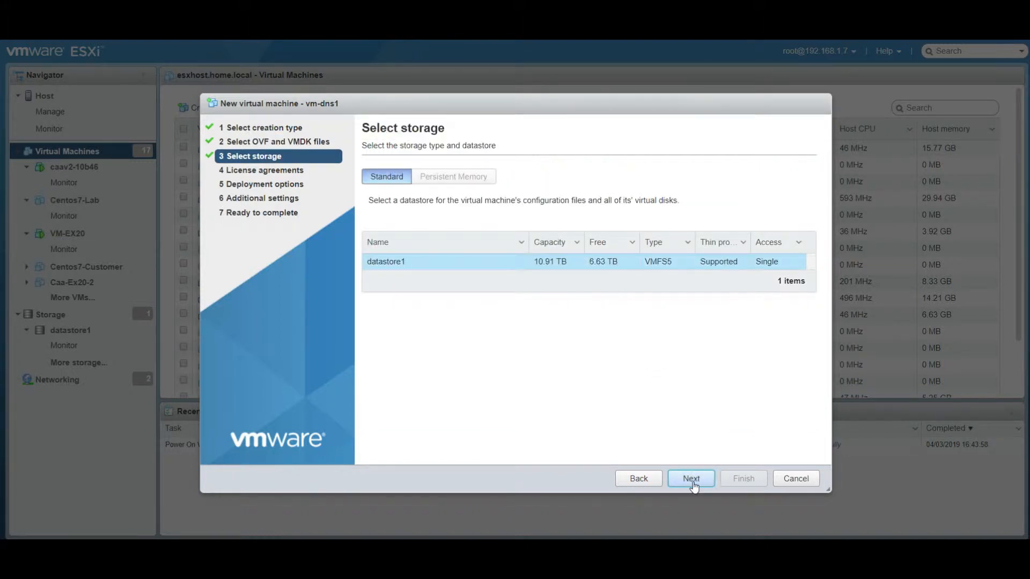
{"action": "left_click", "coordinate": [692, 478]}
Map the network to VM Network with automatic power-on enabled, and proceed to the deployment summary.
{"action": "left_click", "coordinate": [518, 236]}
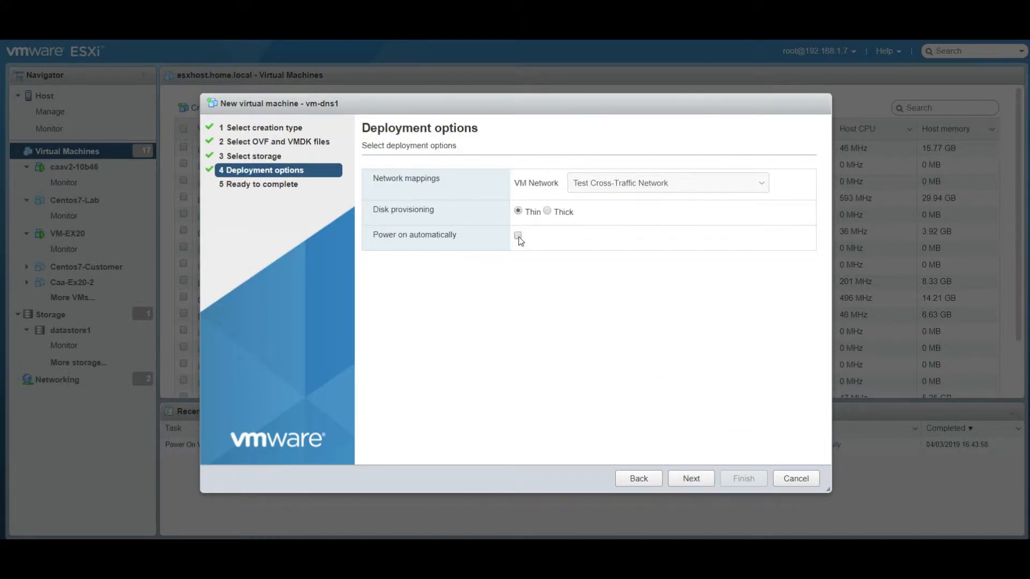
{"action": "left_click", "coordinate": [518, 237]}
{"action": "left_click", "coordinate": [664, 183]}
{"action": "left_click", "coordinate": [658, 198]}
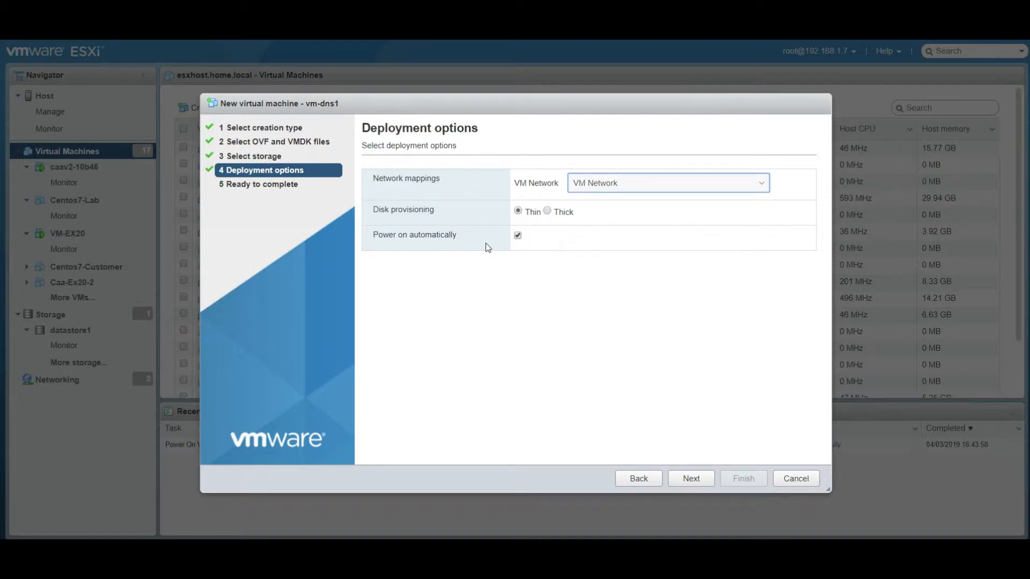
{"action": "left_click", "coordinate": [692, 485]}
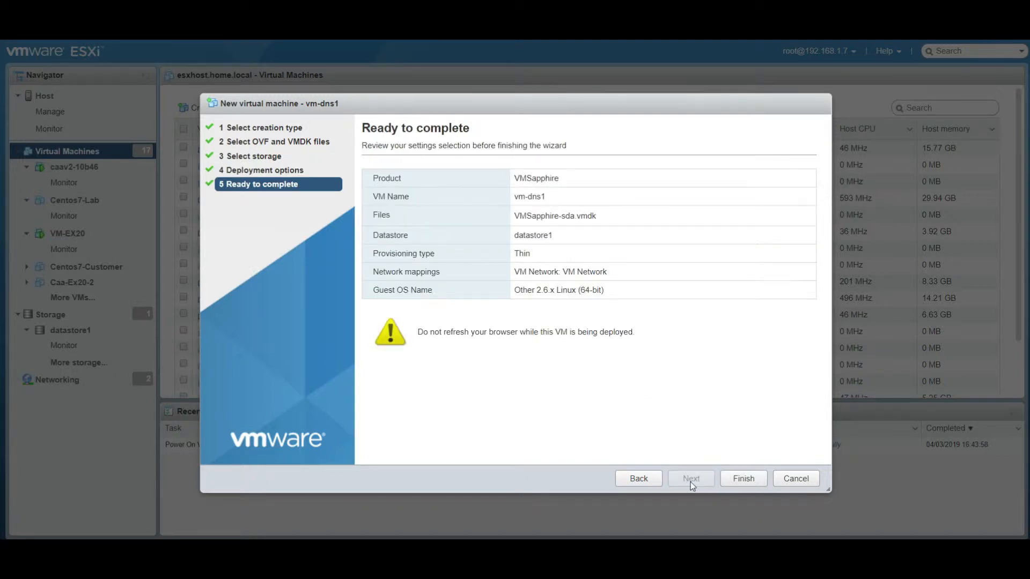
Return to the deployment options, disable automatic power-on, and finish deploying vm-dns1.
{"action": "left_click", "coordinate": [638, 479]}
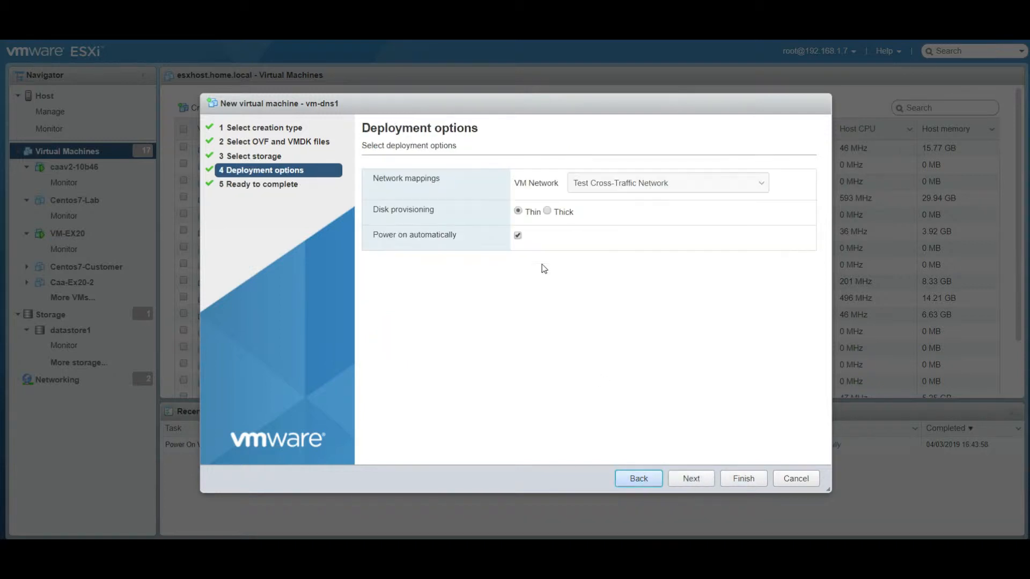
{"action": "left_click", "coordinate": [517, 236]}
{"action": "left_click", "coordinate": [692, 478]}
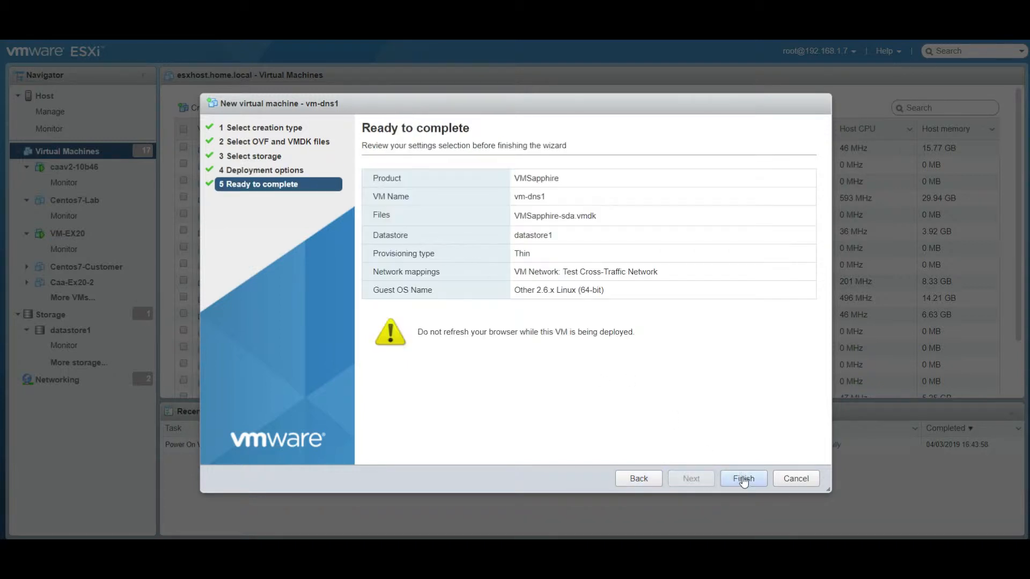
{"action": "left_click", "coordinate": [743, 478]}
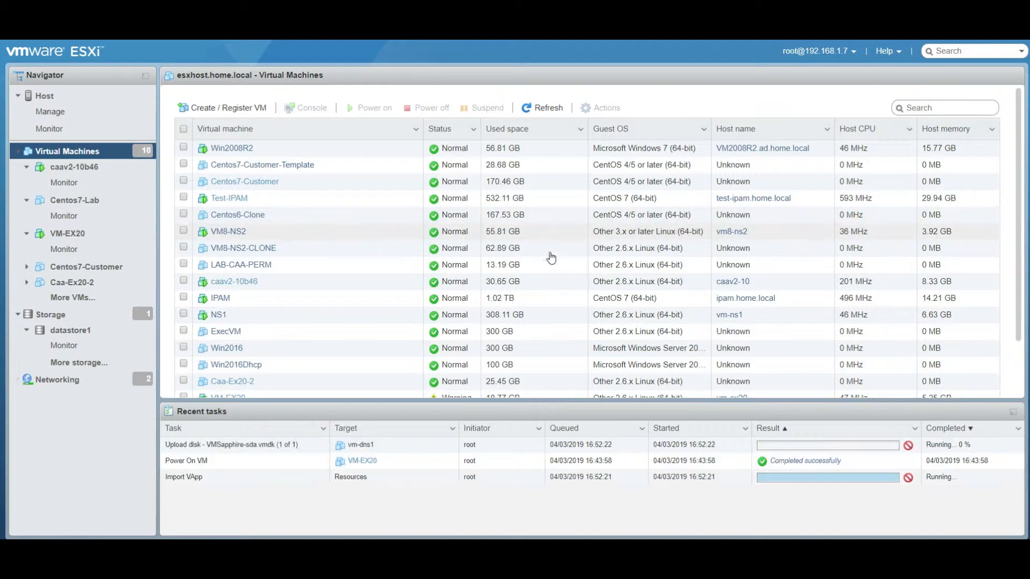
Open the hardware settings of vm-dns1 and set its CPU count to 2, keeping 8192 MB of memory.
{"action": "scroll", "coordinate": [561, 270], "scroll_direction": "down", "scroll_amount": 3}
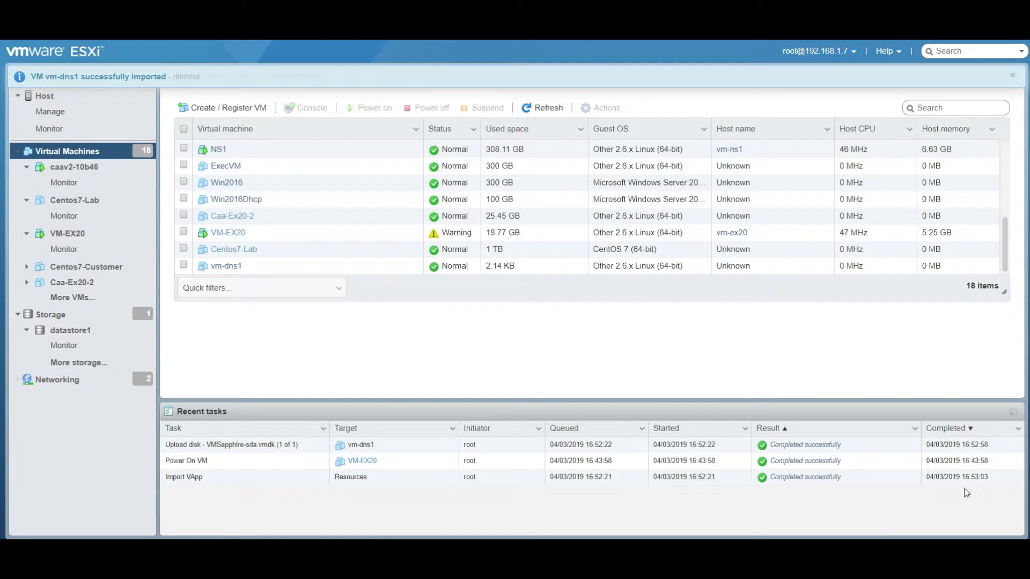
{"action": "left_click", "coordinate": [233, 268]}
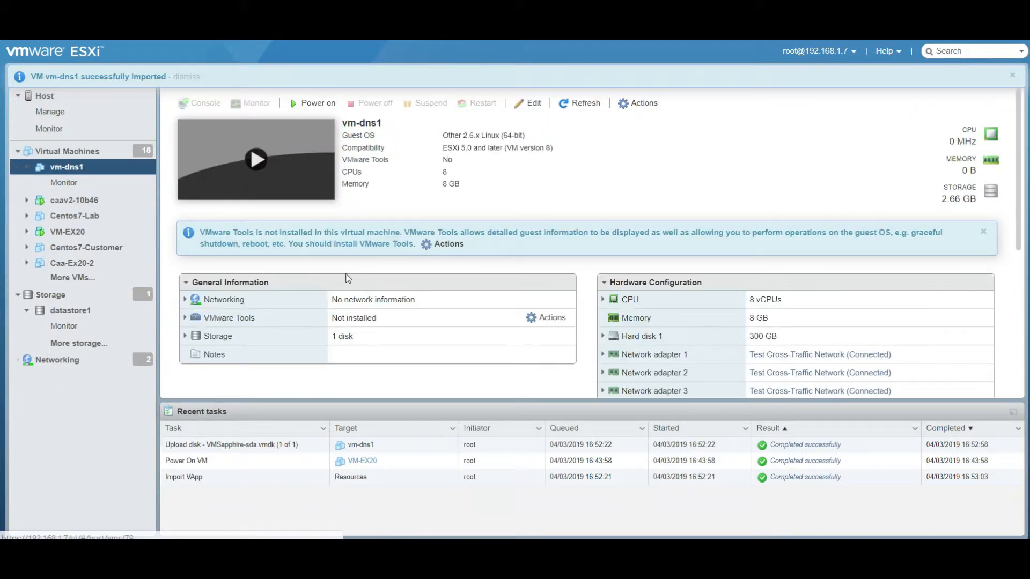
{"action": "left_click", "coordinate": [530, 105]}
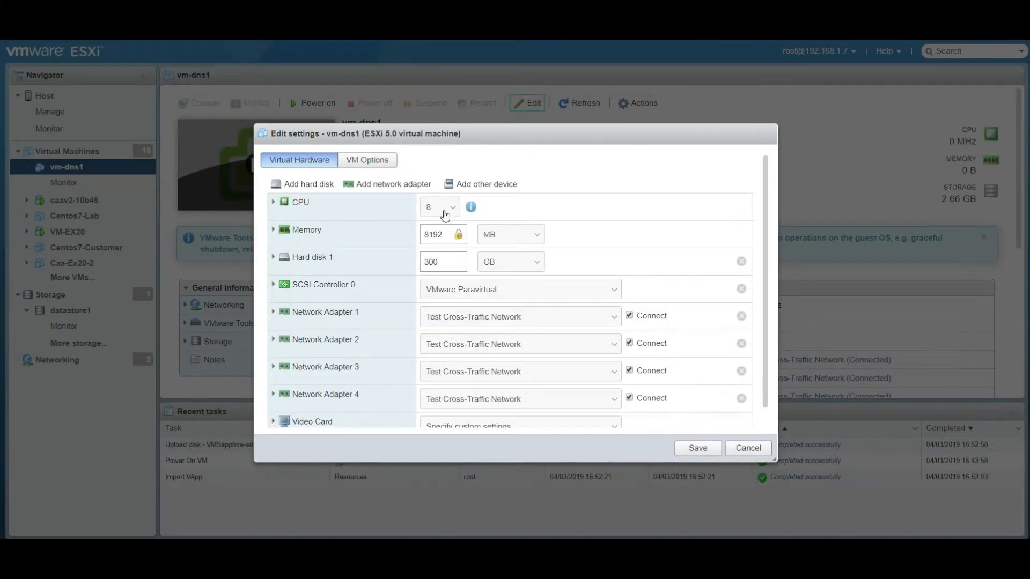
{"action": "left_click", "coordinate": [445, 209]}
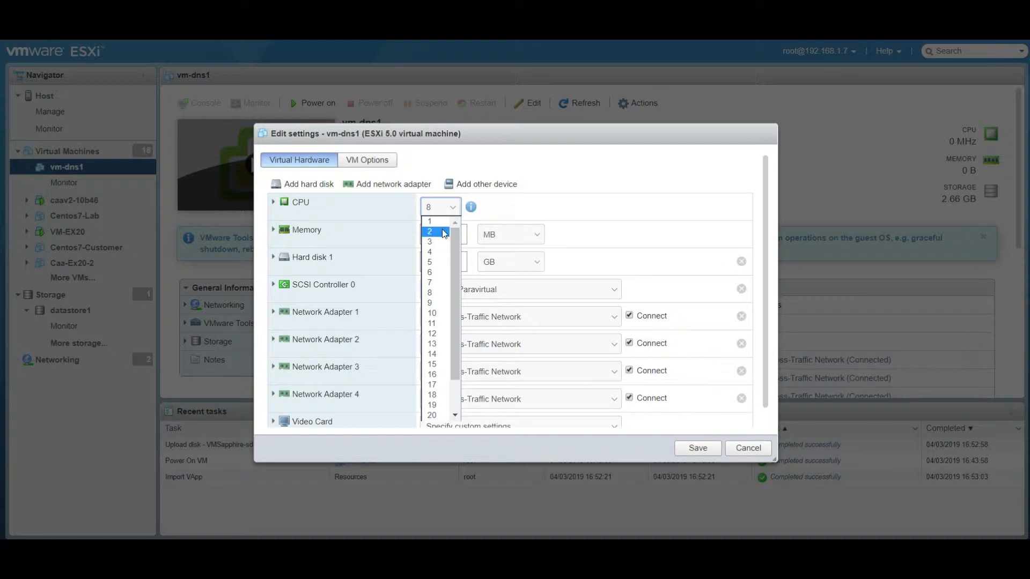
{"action": "left_click", "coordinate": [442, 232]}
{"action": "left_click", "coordinate": [451, 234]}
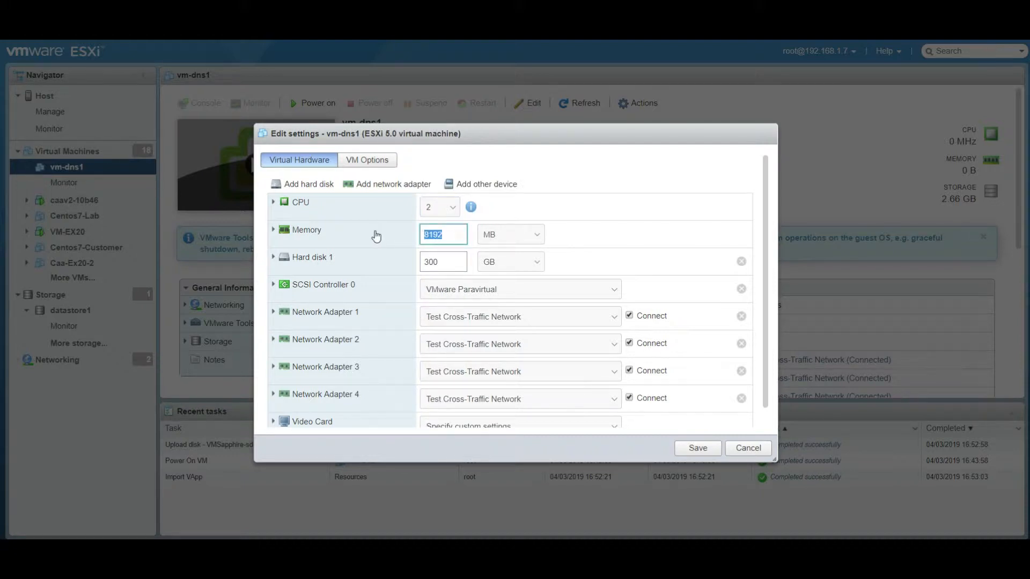
{"action": "key", "text": "Tab"}
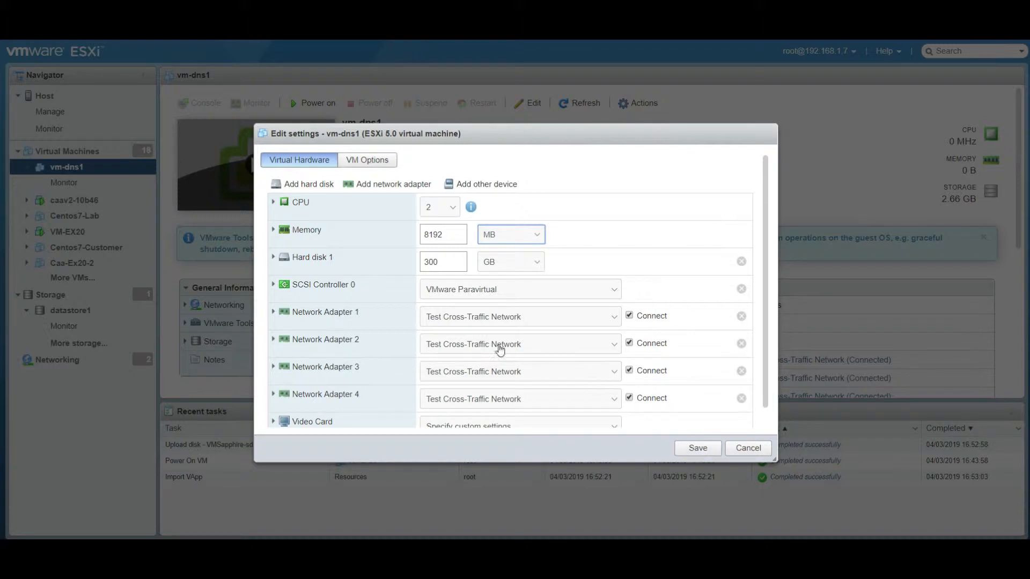
Assign Network Adapter 1 to VM Network and save the virtual machine's settings.
{"action": "left_click", "coordinate": [584, 317]}
{"action": "left_click", "coordinate": [530, 342]}
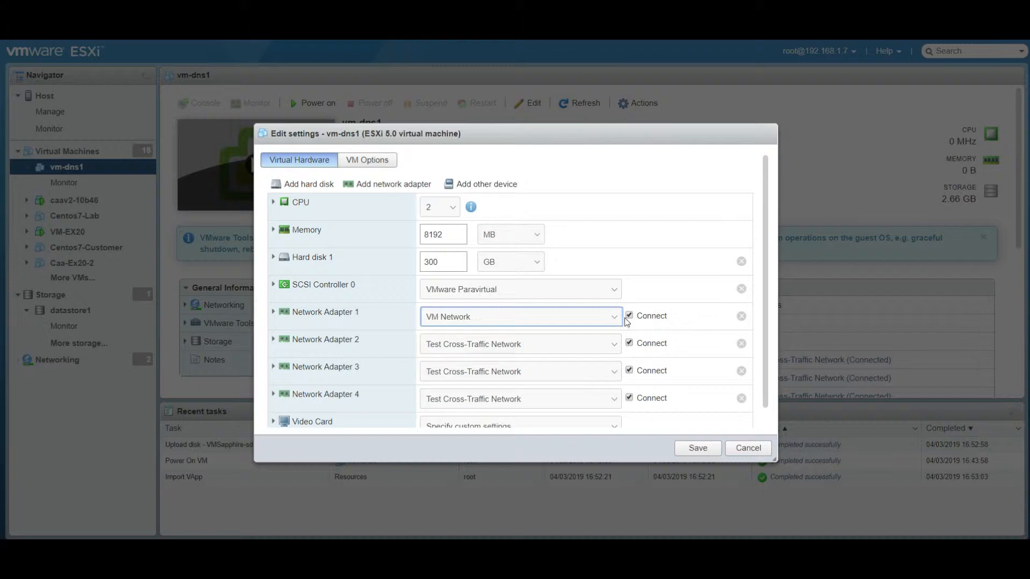
{"action": "scroll", "coordinate": [695, 378], "scroll_direction": "down", "scroll_amount": 1}
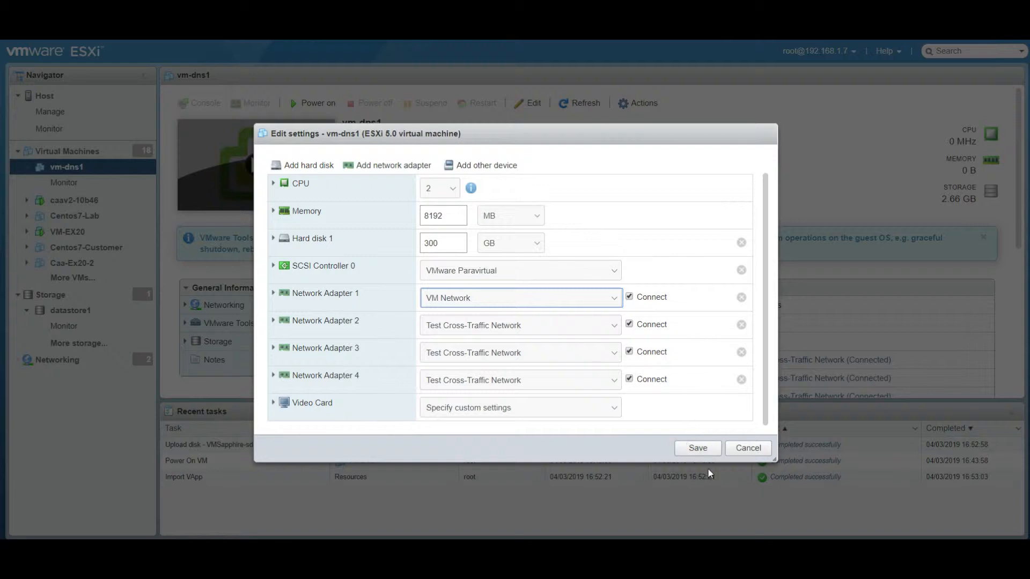
{"action": "left_click", "coordinate": [698, 448]}
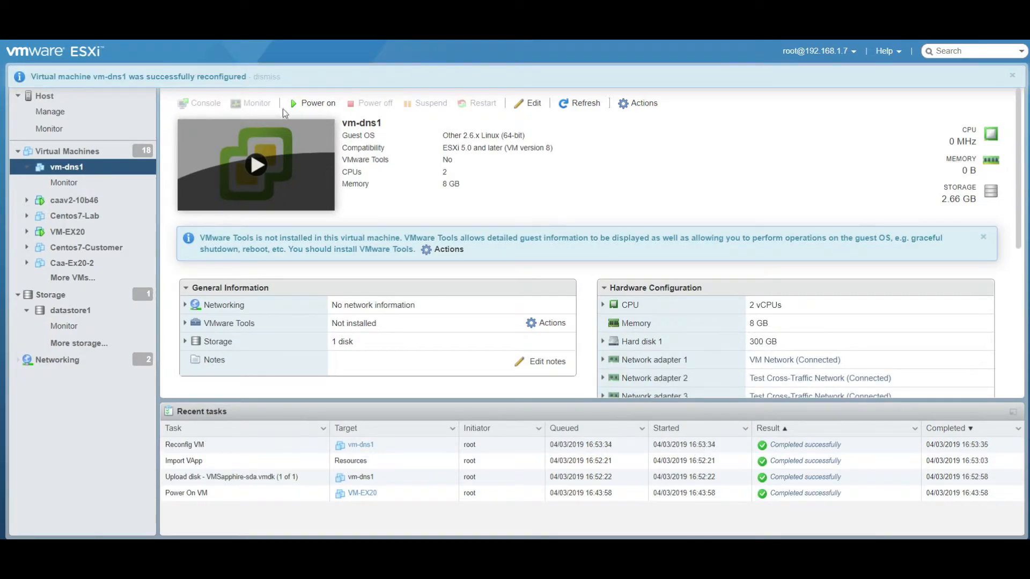
Power on vm-dns1, open its console, and boot the VGA console entry.
{"action": "left_click", "coordinate": [324, 103]}
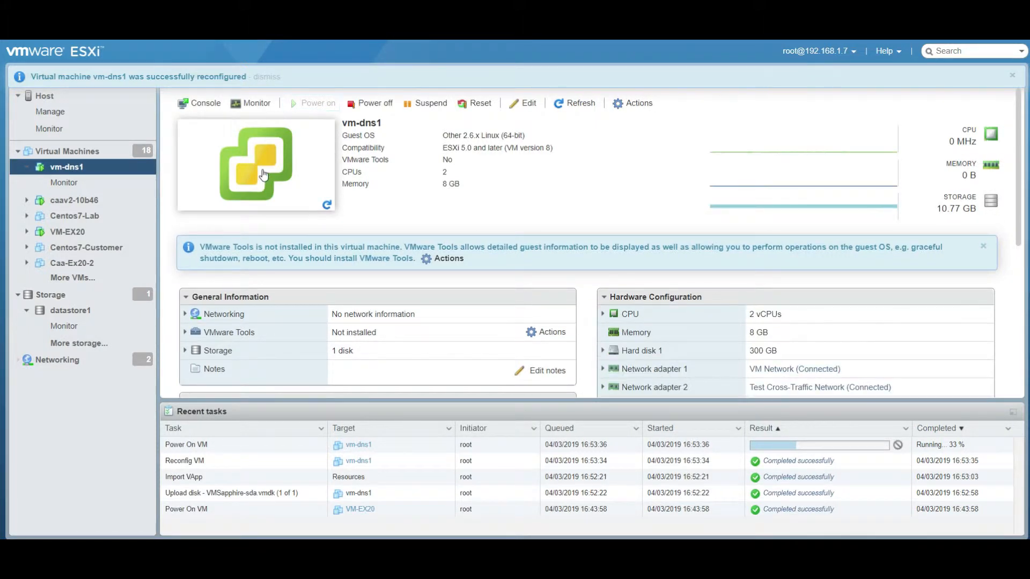
{"action": "left_click", "coordinate": [266, 140]}
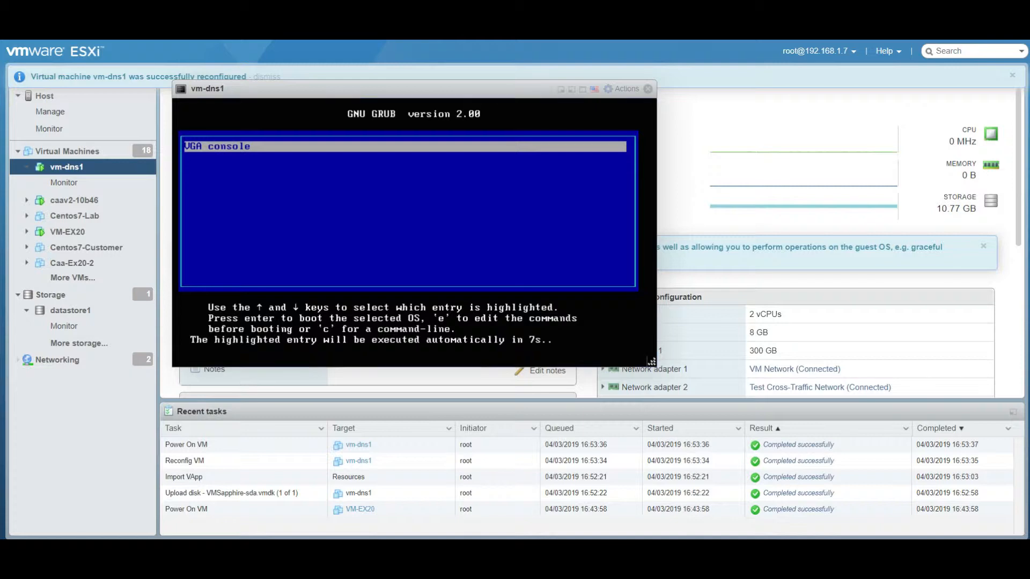
{"action": "key", "text": "Return"}
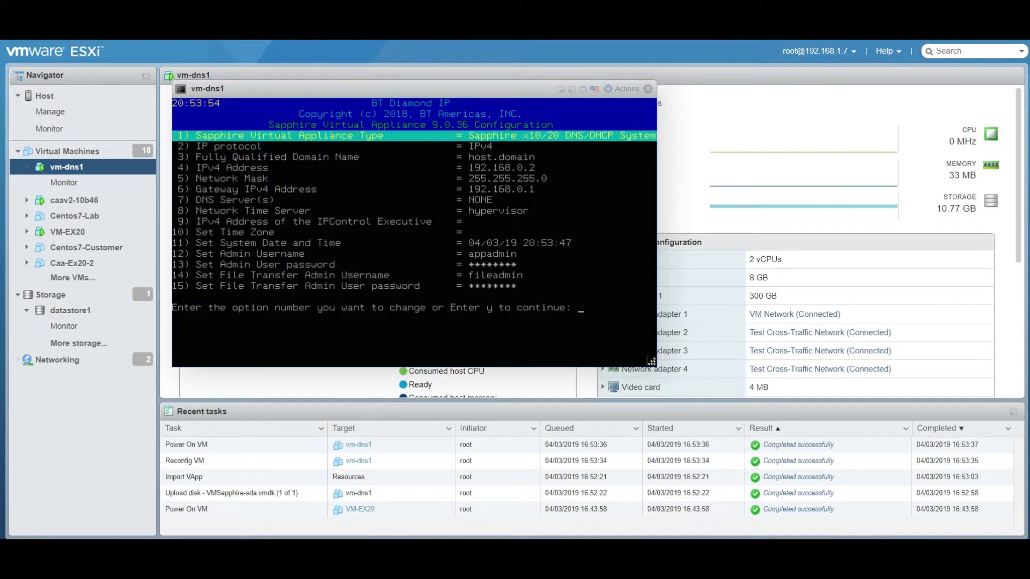
Check the Sapphire Virtual Appliance Type option, continuing without a shutdown to attach an ISO.
{"action": "type", "text": "1"}
{"action": "key", "text": "Return"}
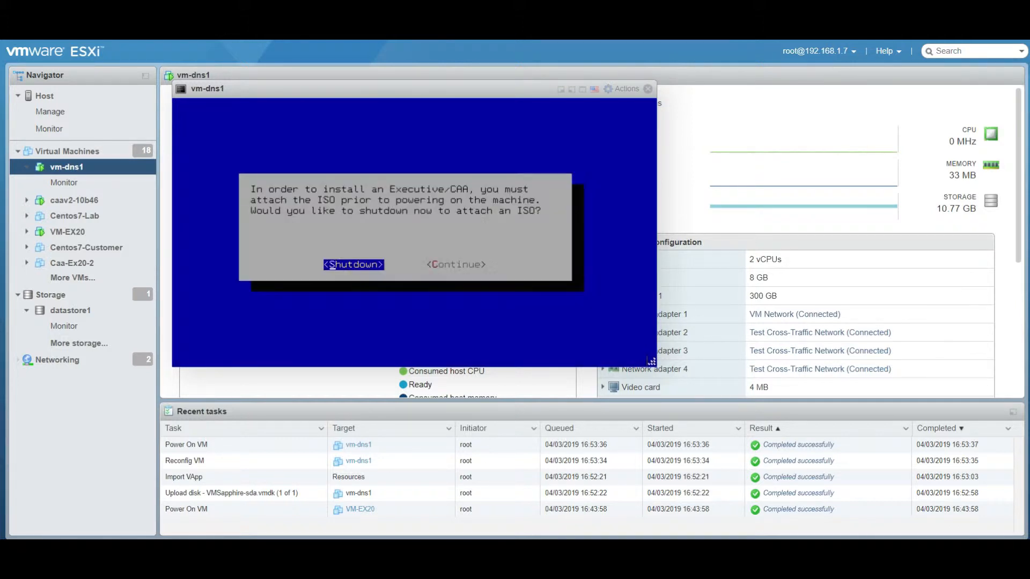
{"action": "key", "text": "Right"}
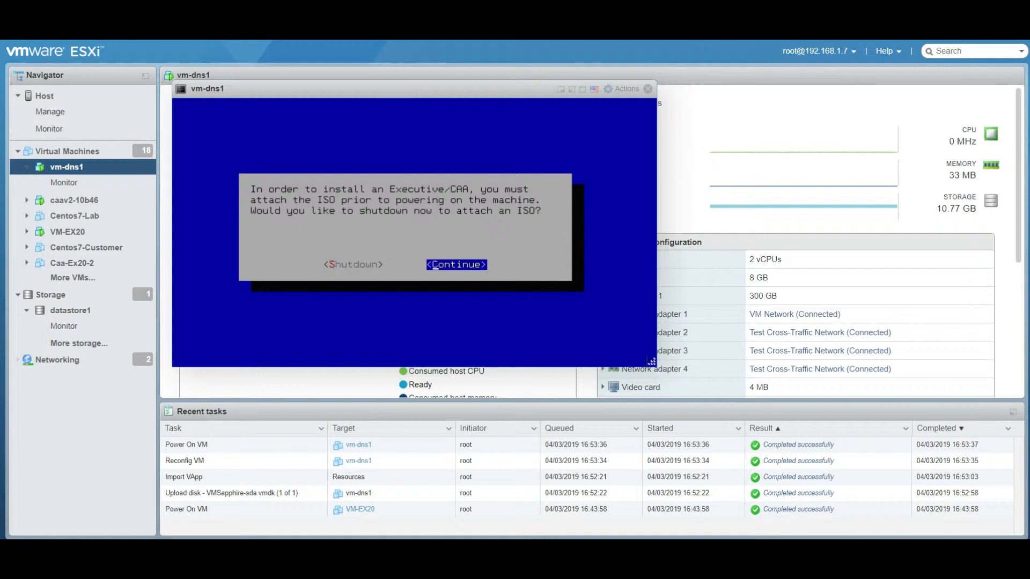
{"action": "key", "text": "Return"}
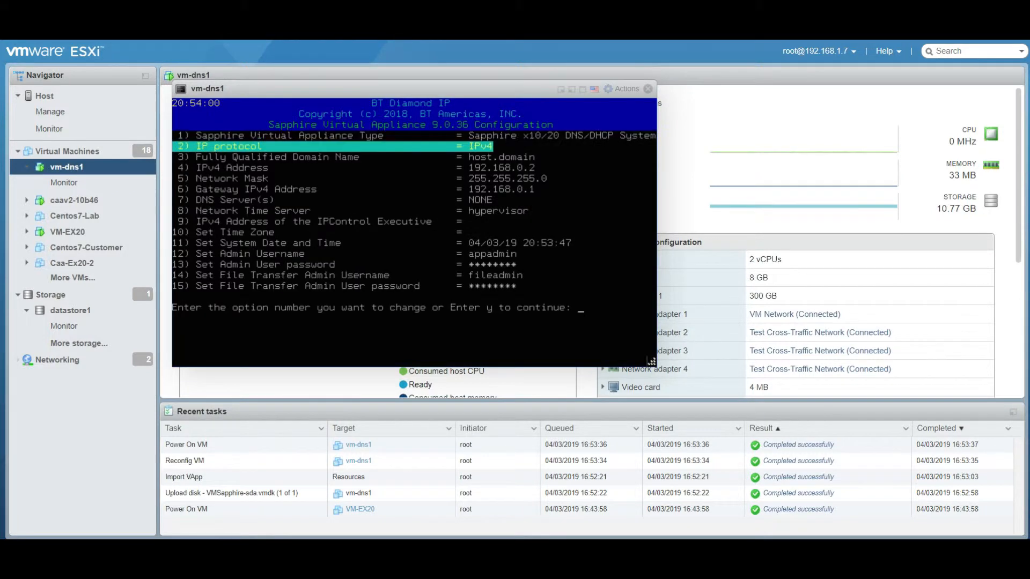
{"action": "type", "text": "1"}
{"action": "key", "text": "Return"}
{"action": "key", "text": "Right"}
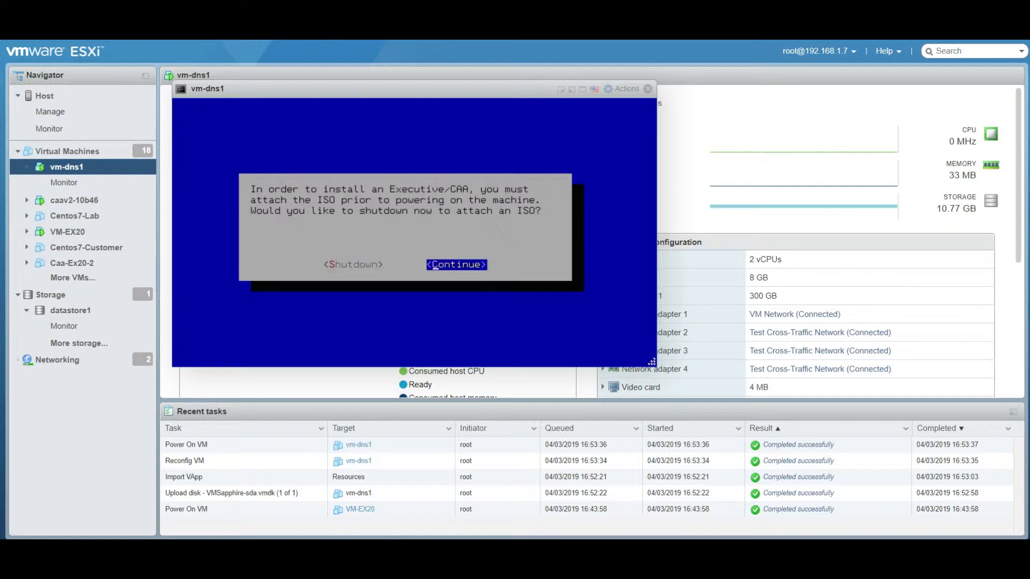
{"action": "key", "text": "Return"}
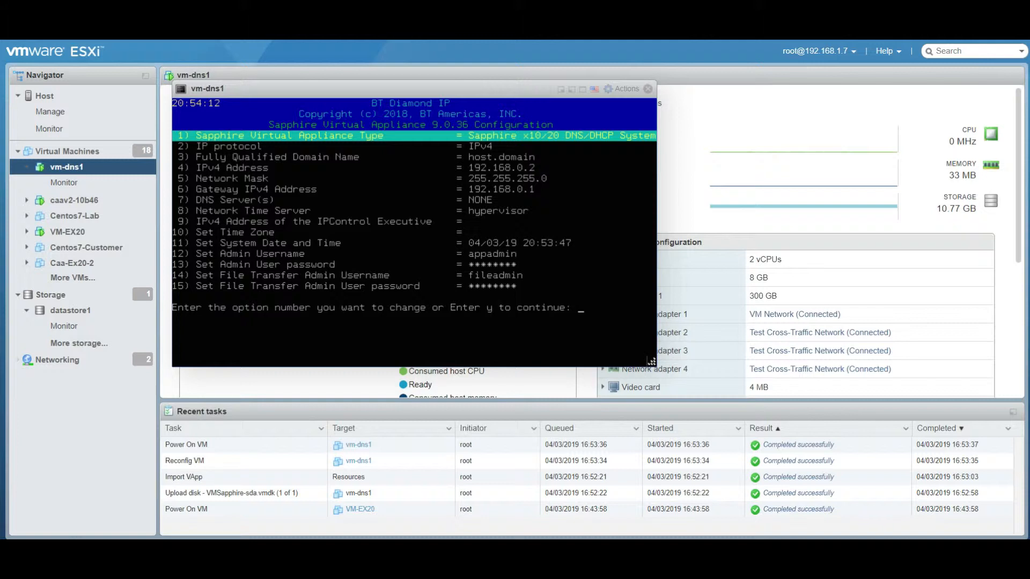
Set the appliance's fully qualified domain name to vm-dns1.home.local.
{"action": "key", "text": "Down"}
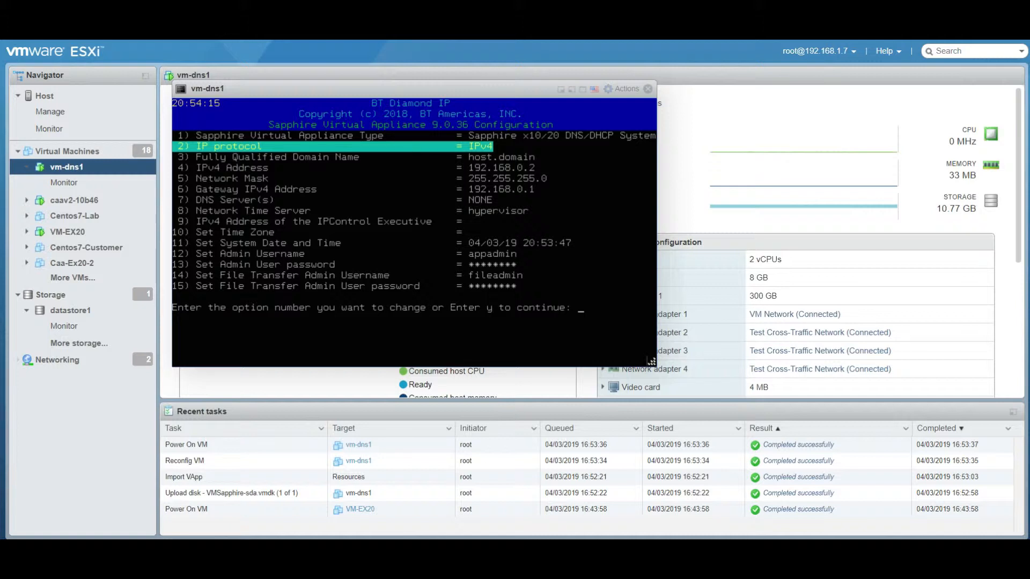
{"action": "key", "text": "Down"}
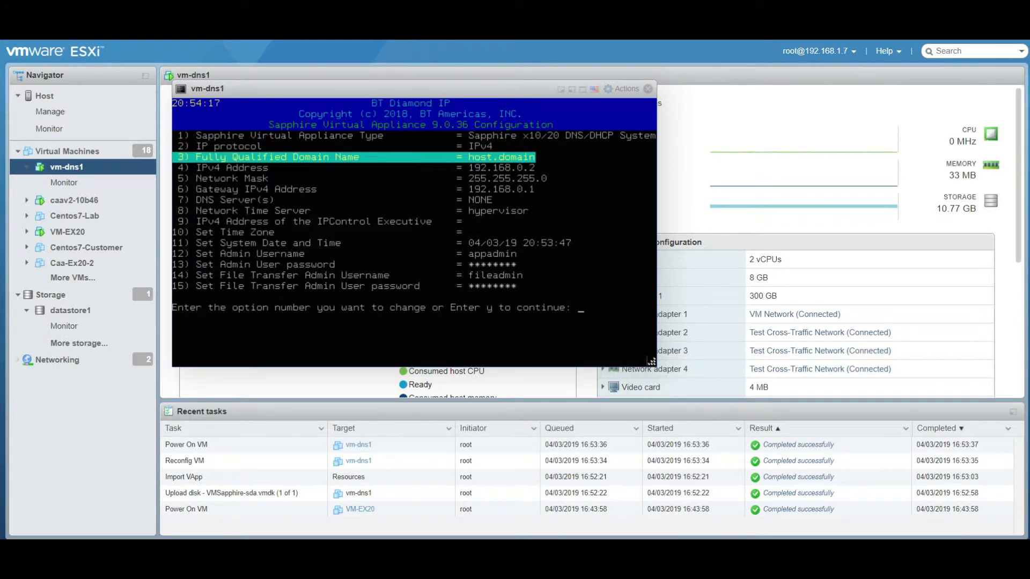
{"action": "key", "text": "Return"}
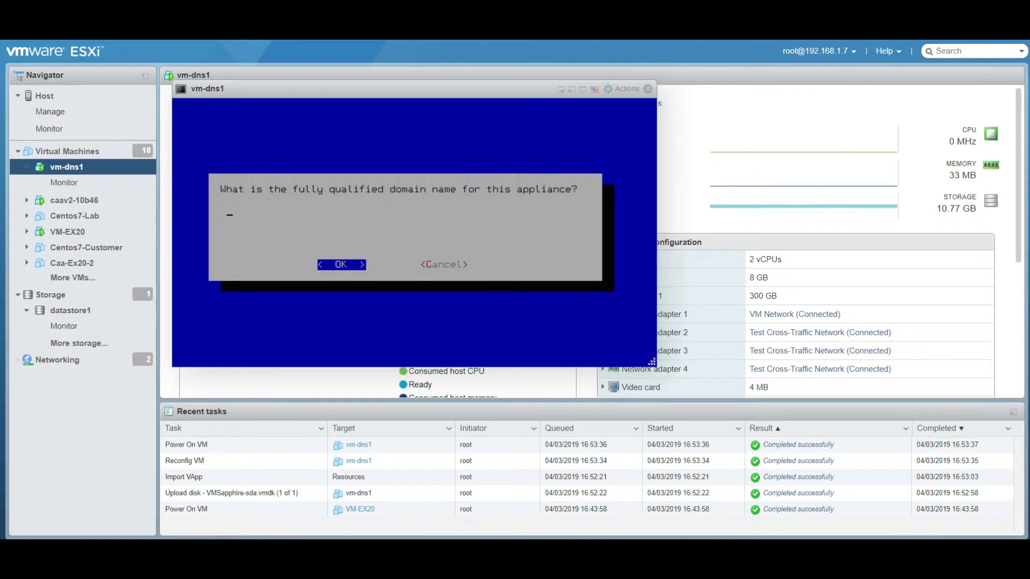
{"action": "type", "text": "vm-dns..home.local"}
{"action": "key", "text": "Return"}
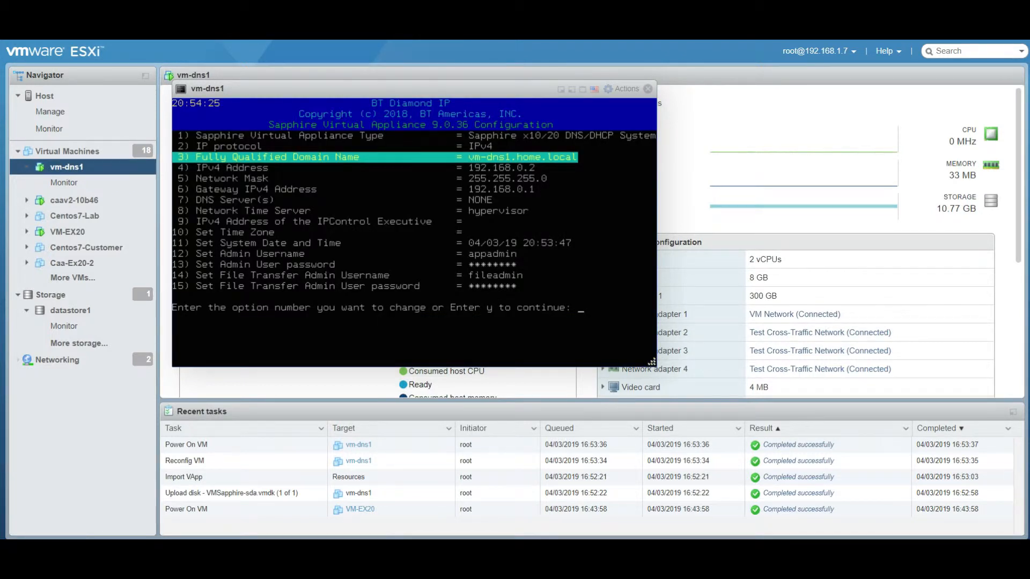
Set the appliance's IPv4 address to 192.168.1.57.
{"action": "key", "text": "Down"}
{"action": "key", "text": "Down"}
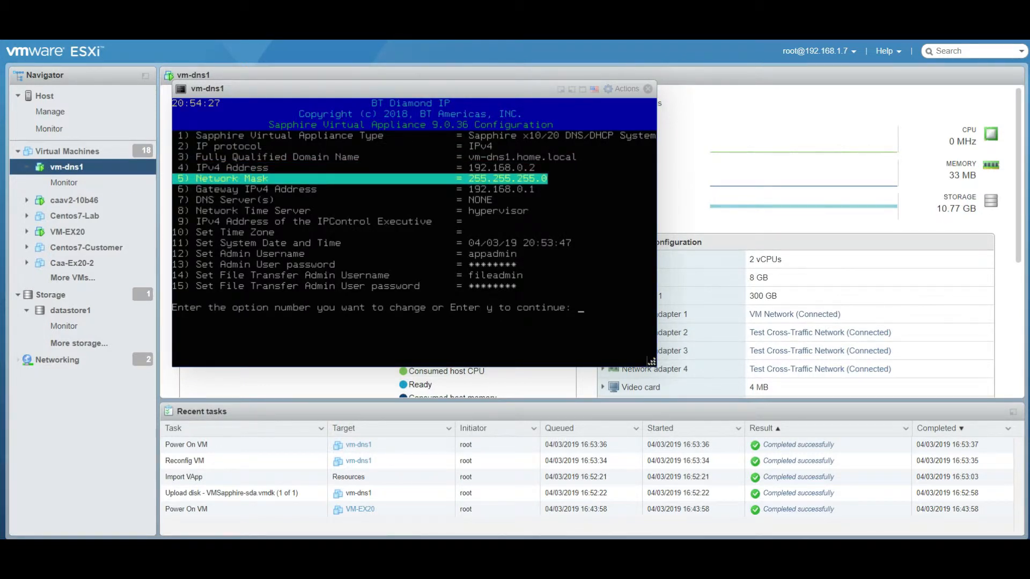
{"action": "key", "text": "Up"}
{"action": "key", "text": "Return"}
{"action": "type", "text": "192.168.1.57"}
{"action": "key", "text": "Return"}
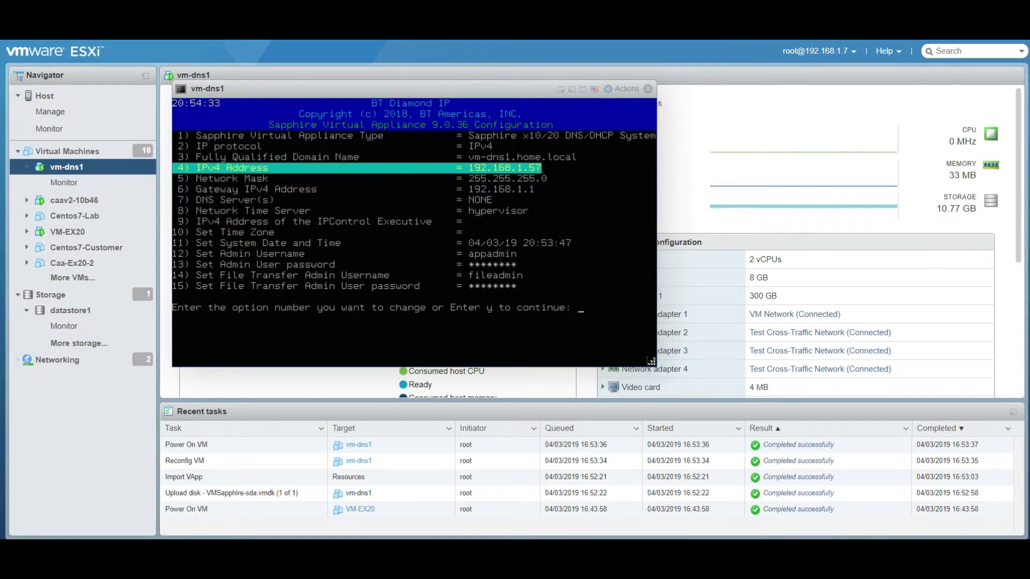
Set the appliance's DNS server to 192.168.1.24 and its network time server to 192.168.1.28.
{"action": "key", "text": "Down"}
{"action": "key", "text": "Down"}
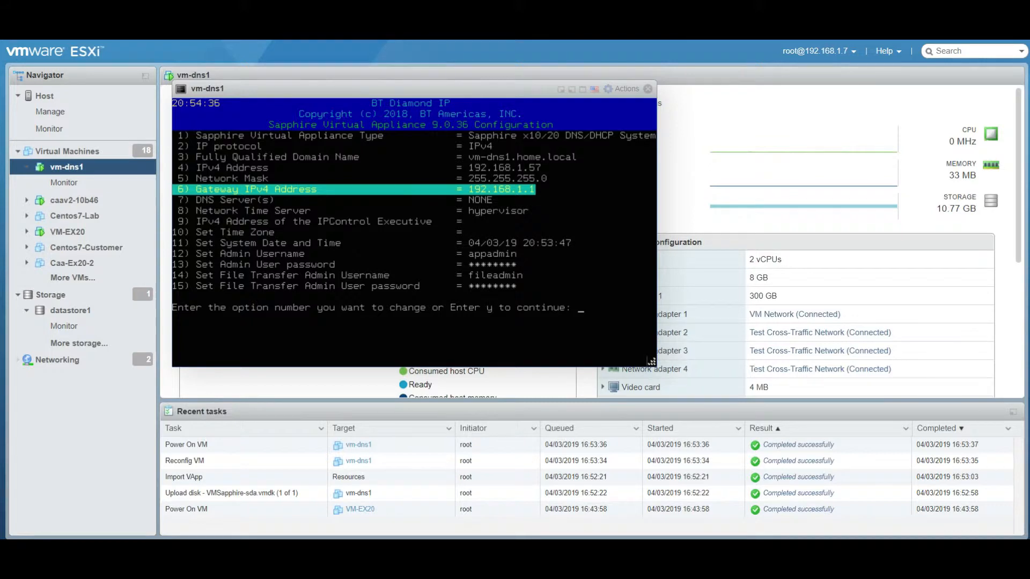
{"action": "key", "text": "Down"}
{"action": "key", "text": "Return"}
{"action": "type", "text": "192.168.1.24,"}
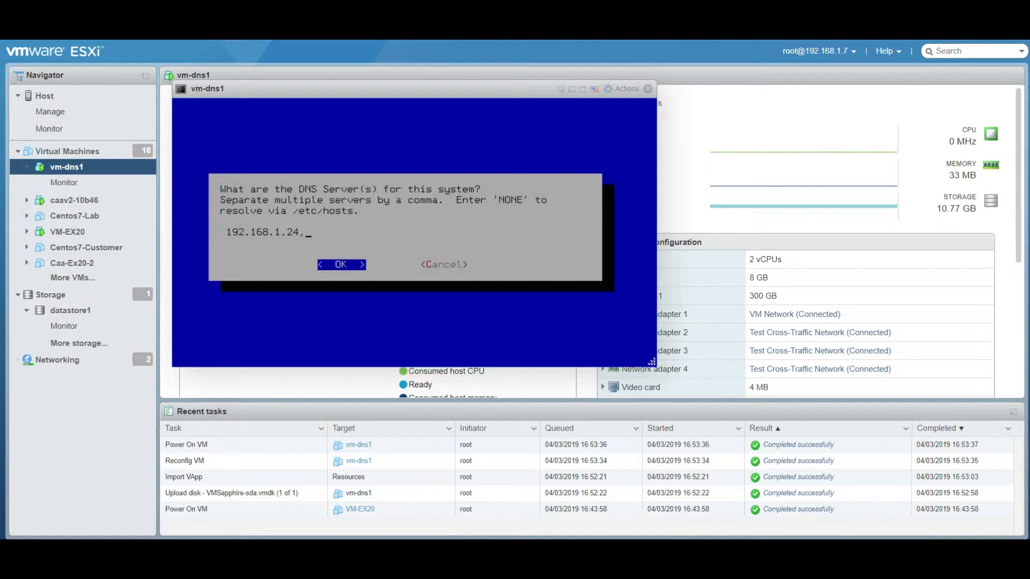
{"action": "key", "text": "Return"}
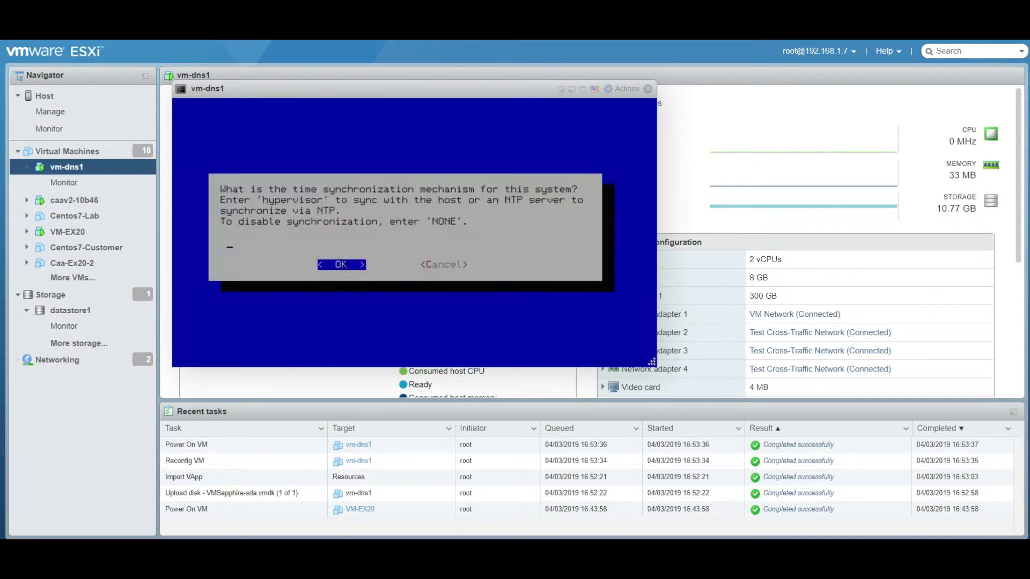
{"action": "type", "text": "192.168.1.28"}
{"action": "key", "text": "Return"}
Set the IPv4 address of the IPControl Executive to 192.168.1.55.
{"action": "type", "text": "9"}
{"action": "key", "text": "Return"}
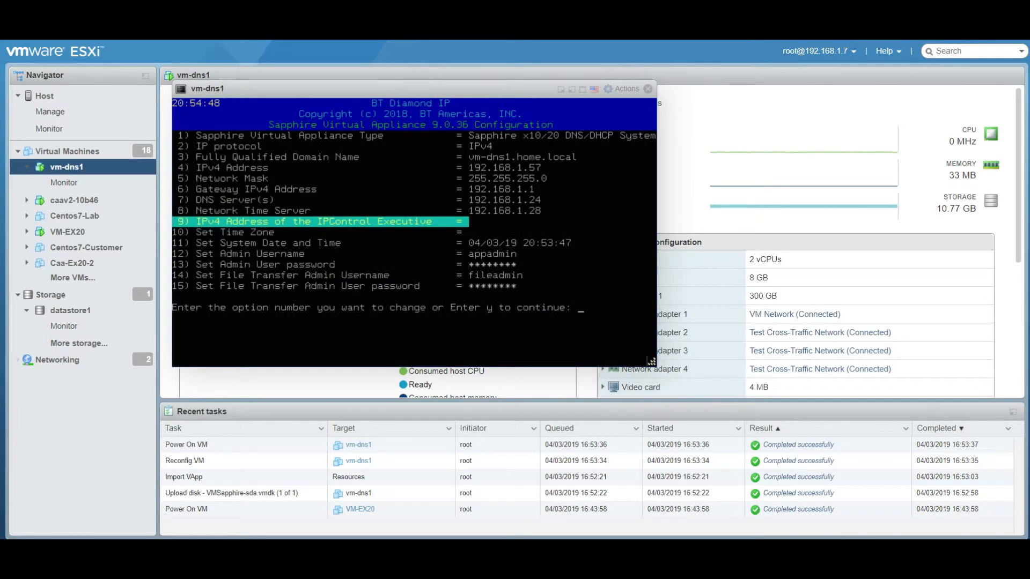
{"action": "type", "text": "192.168.1"}
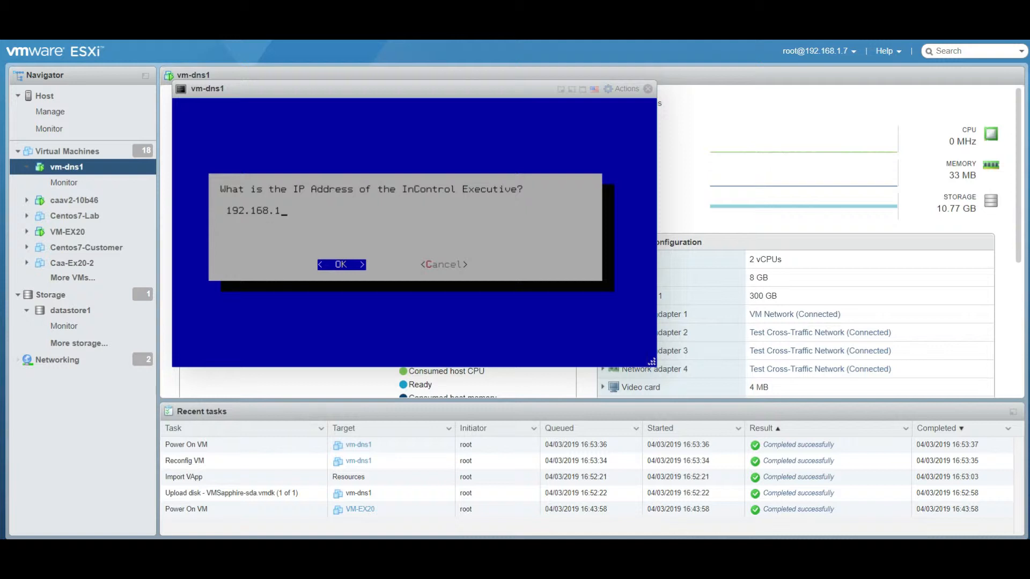
{"action": "type", "text": "55"}
{"action": "key", "text": "Return"}
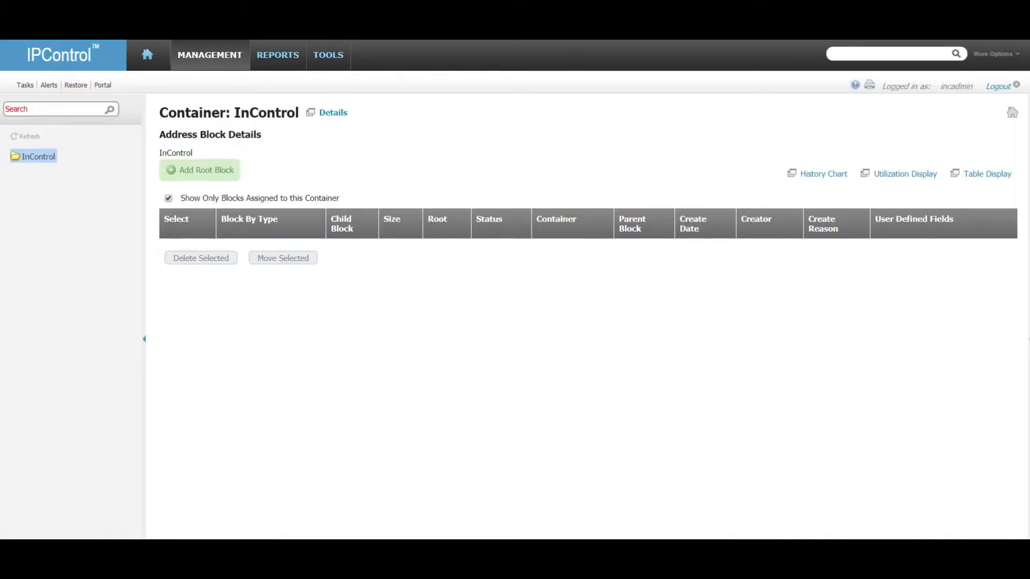
Switch to IPControl and check the maximum number of virtual appliances allowed on the Administrator Portal.
{"action": "left_click", "coordinate": [153, 63]}
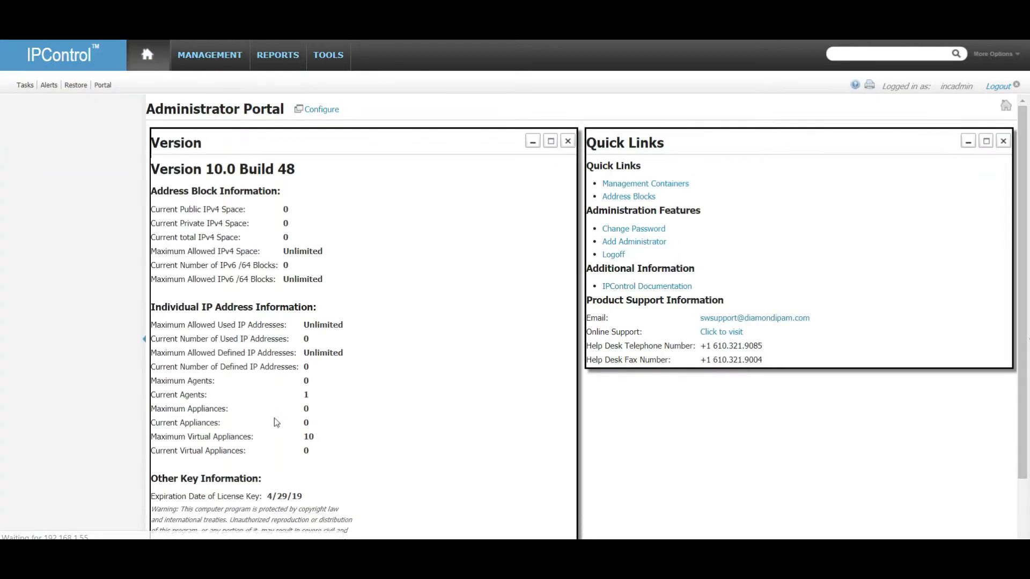
{"action": "double_click", "coordinate": [308, 437]}
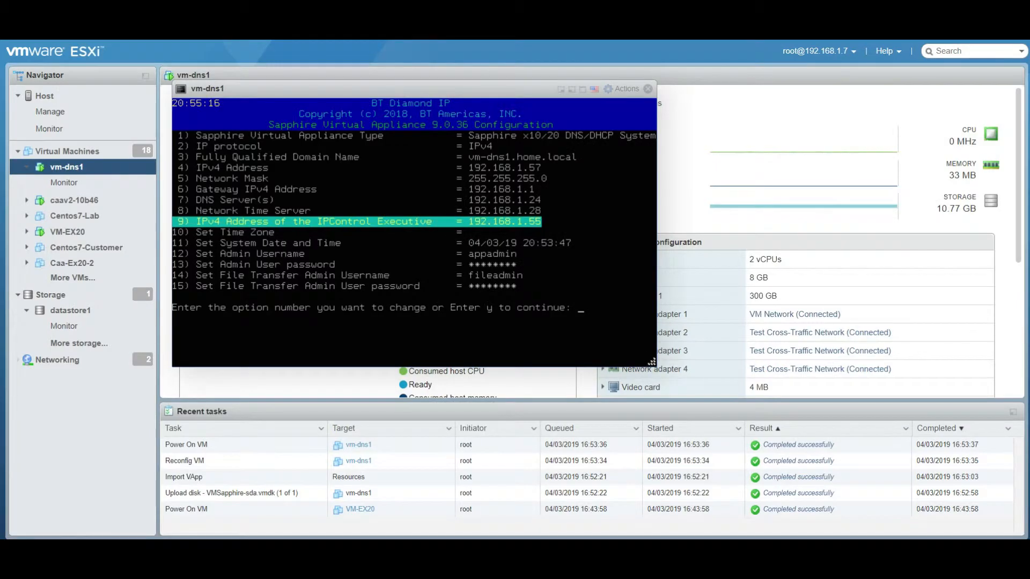
Return to the vm-dns1 console and set the time zone to America/New_York, using United States and Eastern (most areas).
{"action": "key", "text": "Down"}
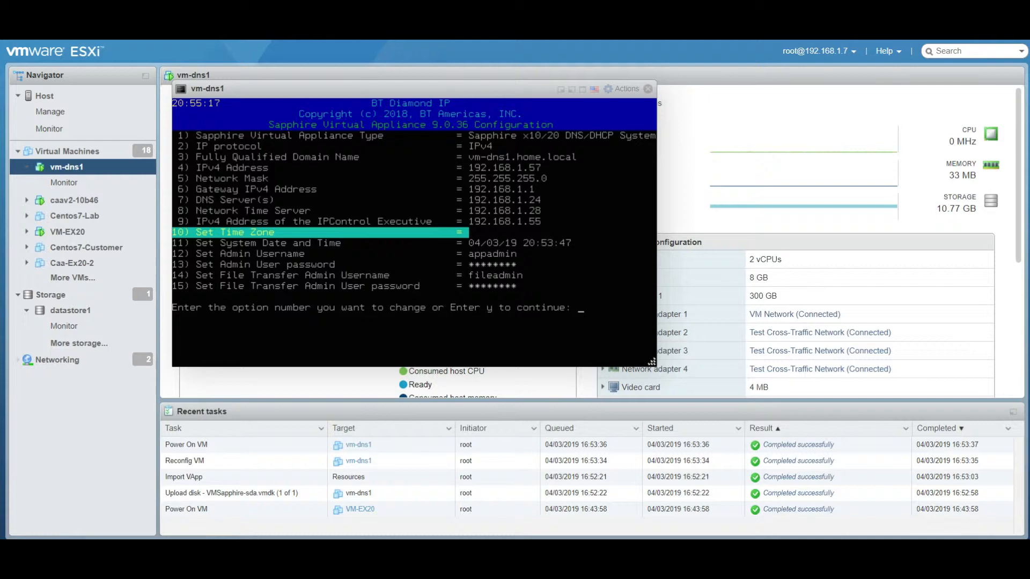
{"action": "key", "text": "Return"}
{"action": "type", "text": "2"}
{"action": "key", "text": "Return"}
{"action": "type", "text": "49"}
{"action": "key", "text": "Return"}
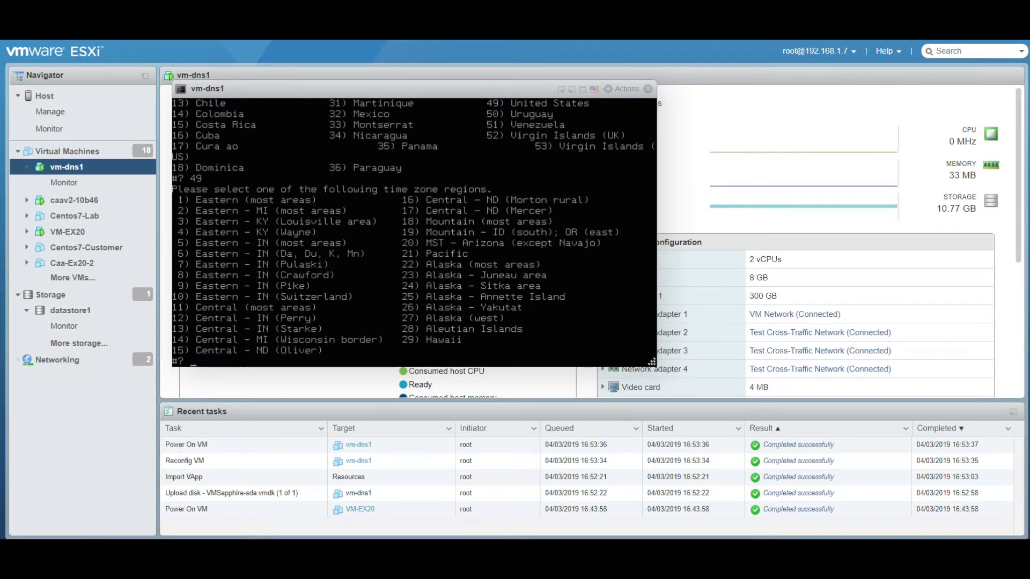
{"action": "type", "text": "1"}
{"action": "key", "text": "Return"}
{"action": "type", "text": "1"}
{"action": "key", "text": "Return"}
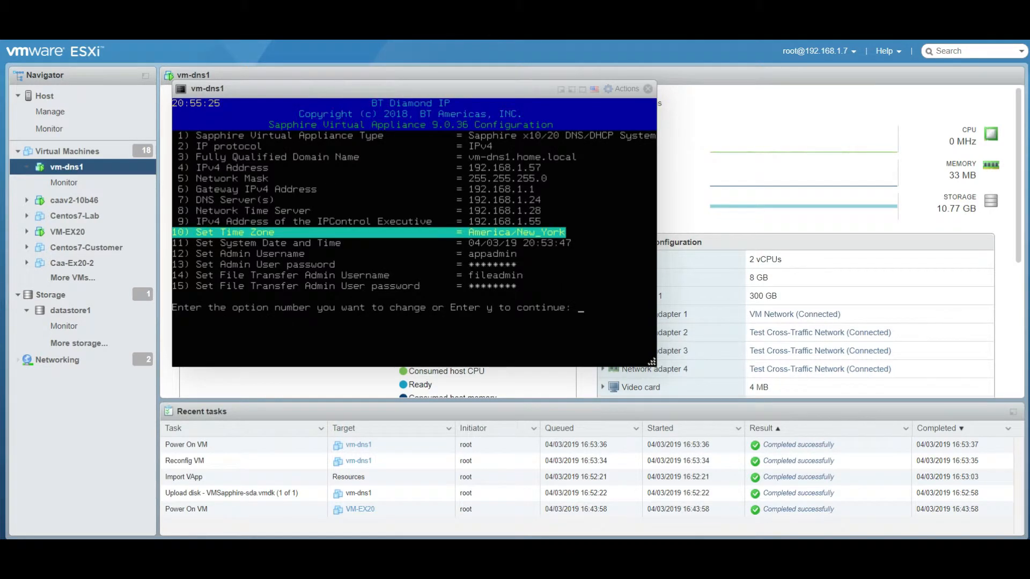
Accept the Sapphire appliance configuration and continue through the system restart.
{"action": "key", "text": "Down"}
{"action": "key", "text": "Down"}
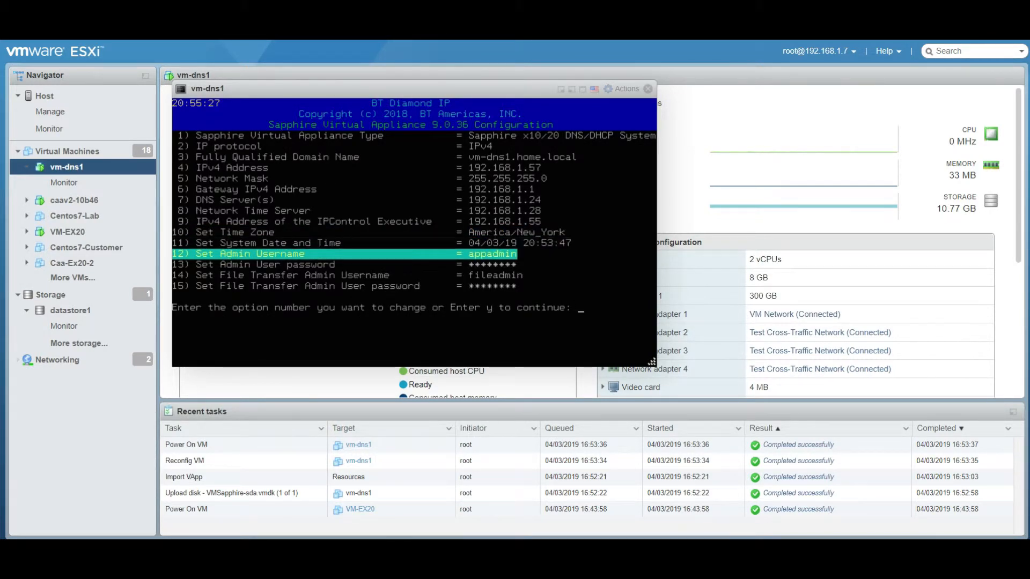
{"action": "type", "text": "y"}
{"action": "key", "text": "Return"}
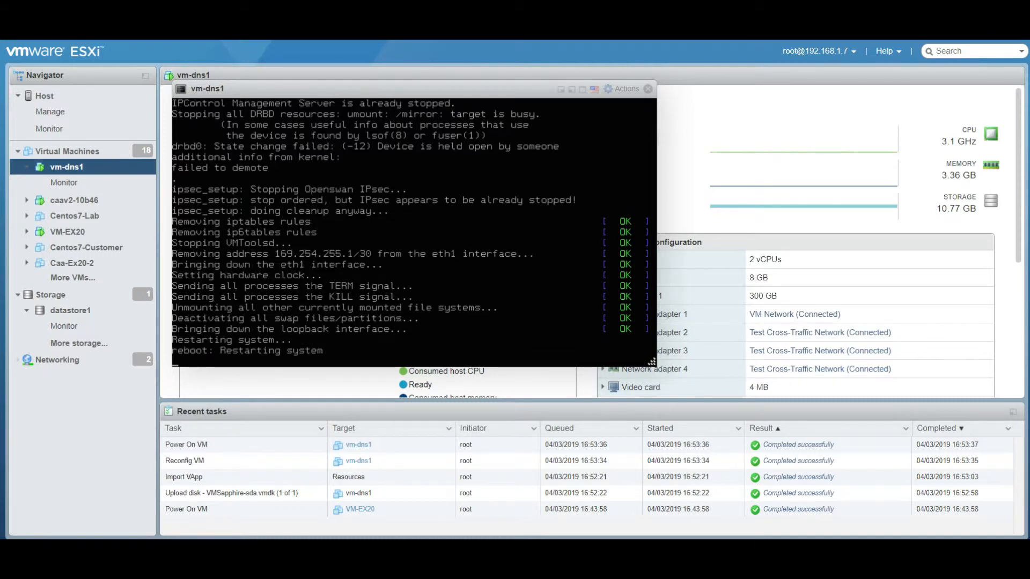
{"action": "key", "text": "Return"}
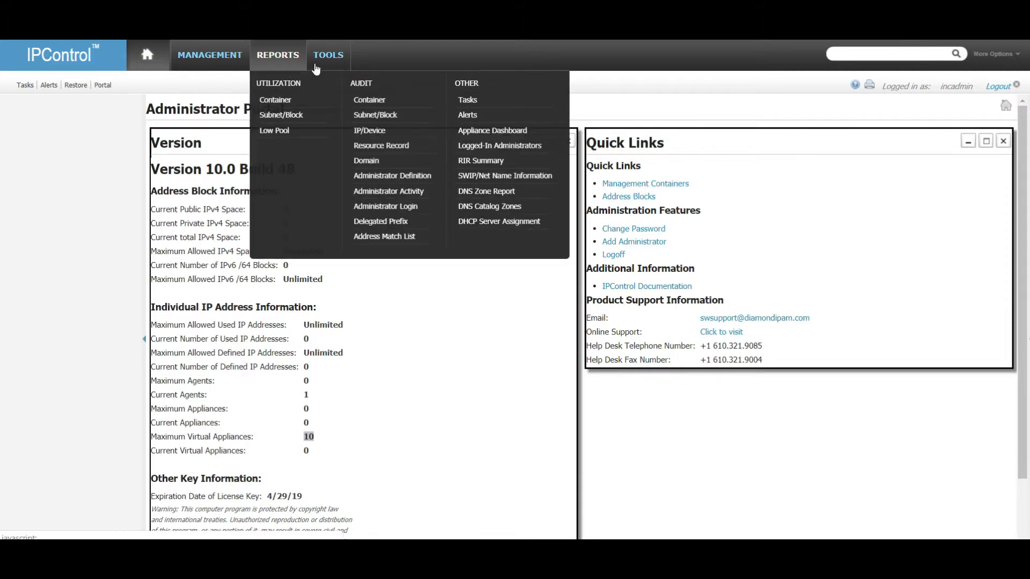
Switch to IPControl and start a new Sapphire appliance definition named vm-dns1.home.local with management IP address 192.168.1.57.
{"action": "mouse_move", "coordinate": [331, 63]}
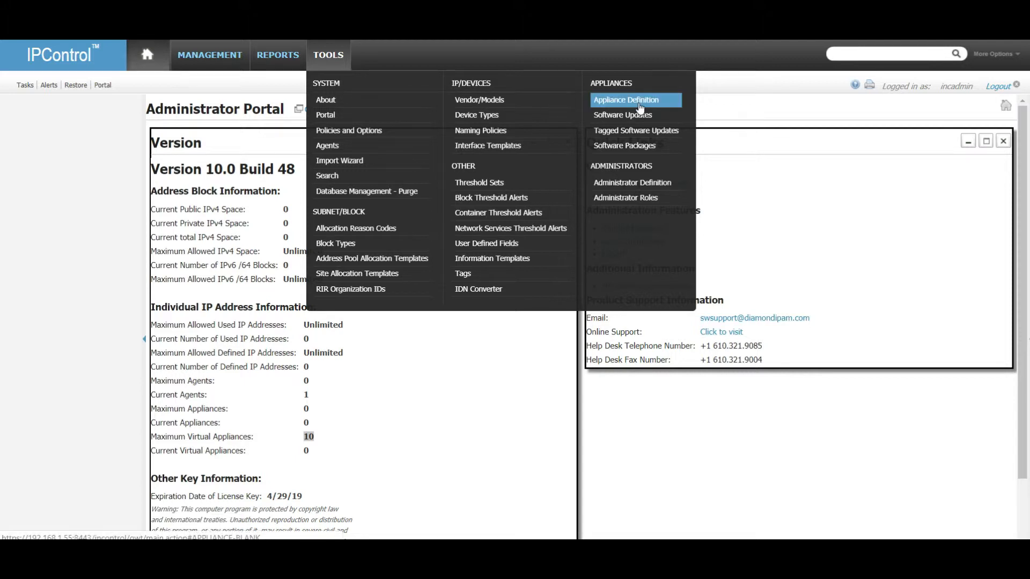
{"action": "left_click", "coordinate": [639, 108]}
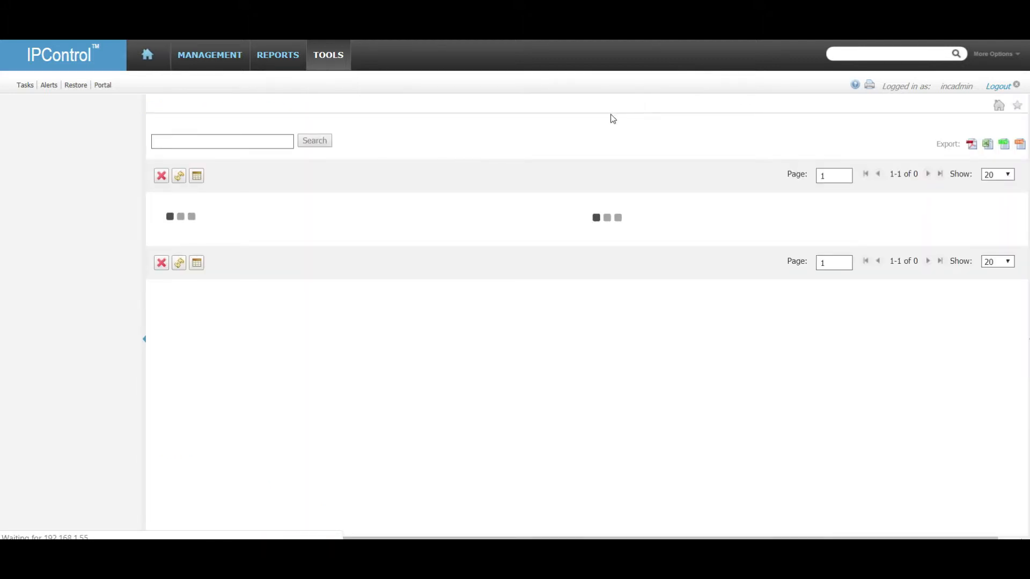
{"action": "left_click", "coordinate": [209, 143]}
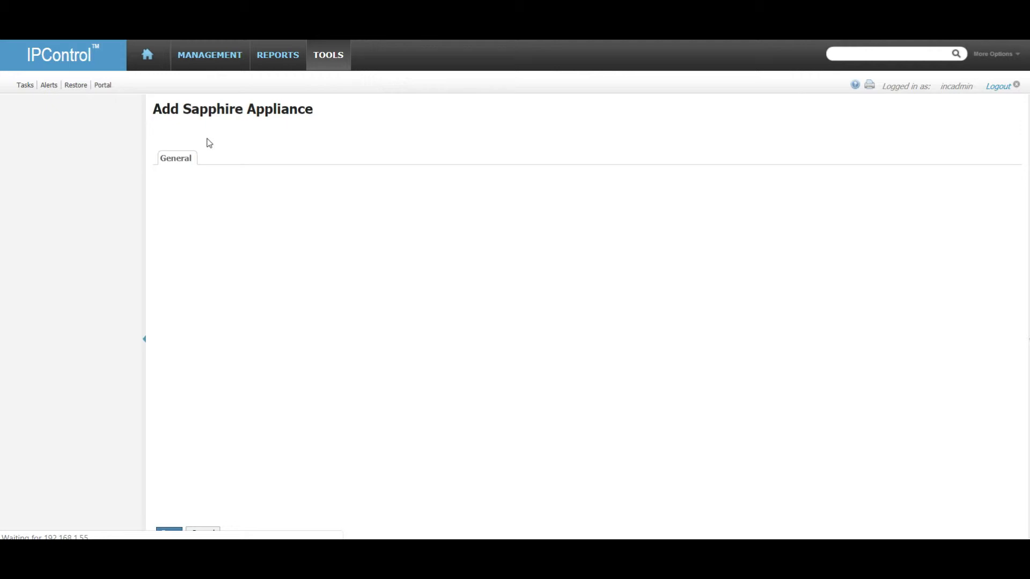
{"action": "left_click", "coordinate": [368, 188]}
{"action": "type", "text": "vm-"}
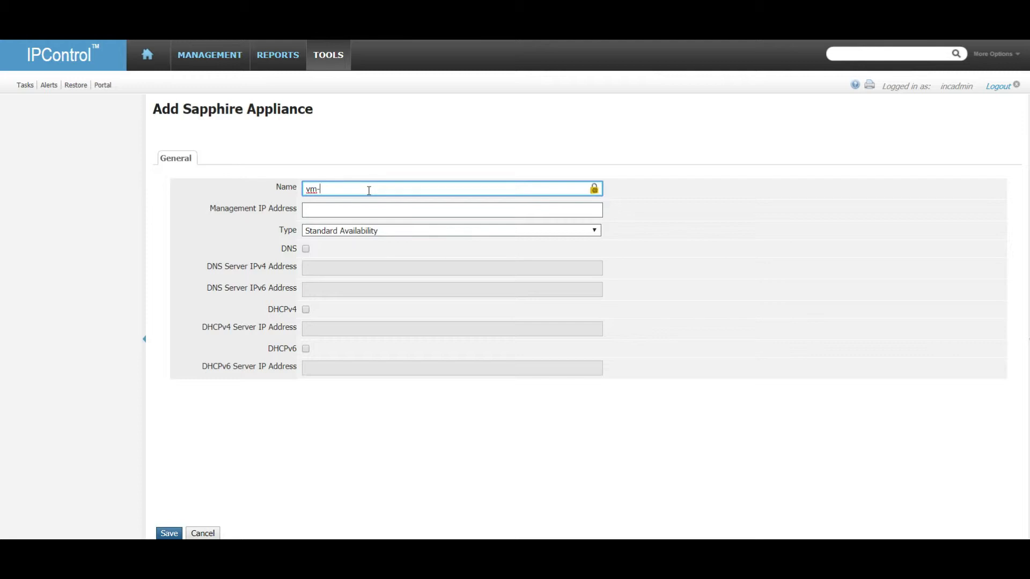
{"action": "type", "text": "dns1.home.local"}
{"action": "key", "text": "Tab"}
{"action": "type", "text": "192.168.1."}
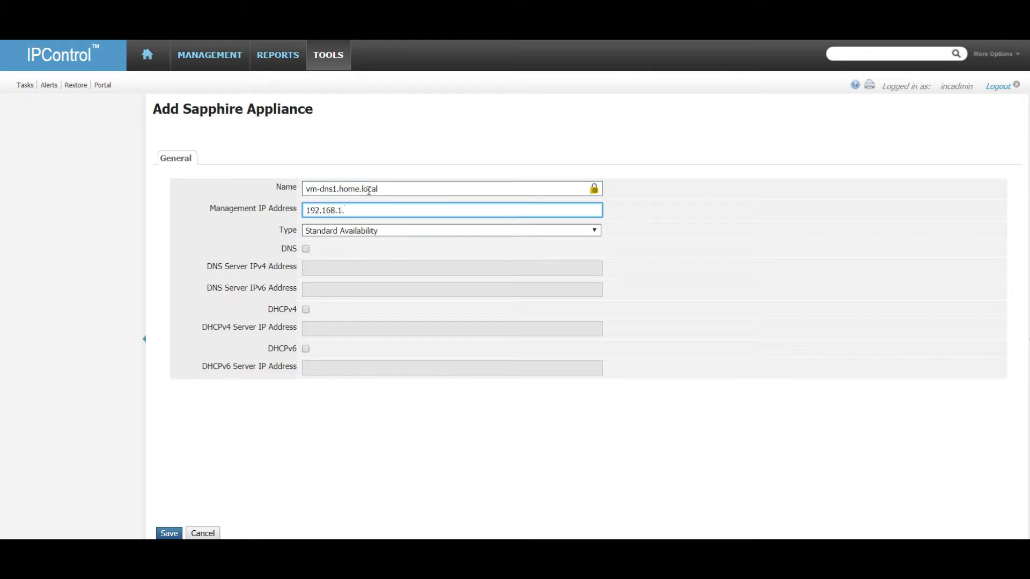
{"action": "type", "text": "57"}
{"action": "key", "text": "Tab"}
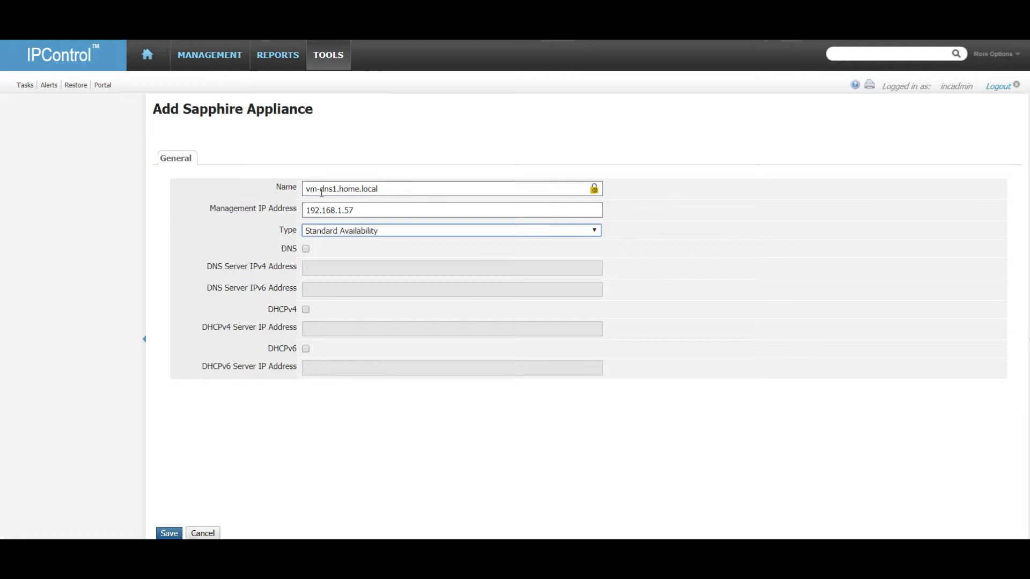
Set the new appliance's type to Virtual and enable its DNS service.
{"action": "left_click", "coordinate": [593, 232]}
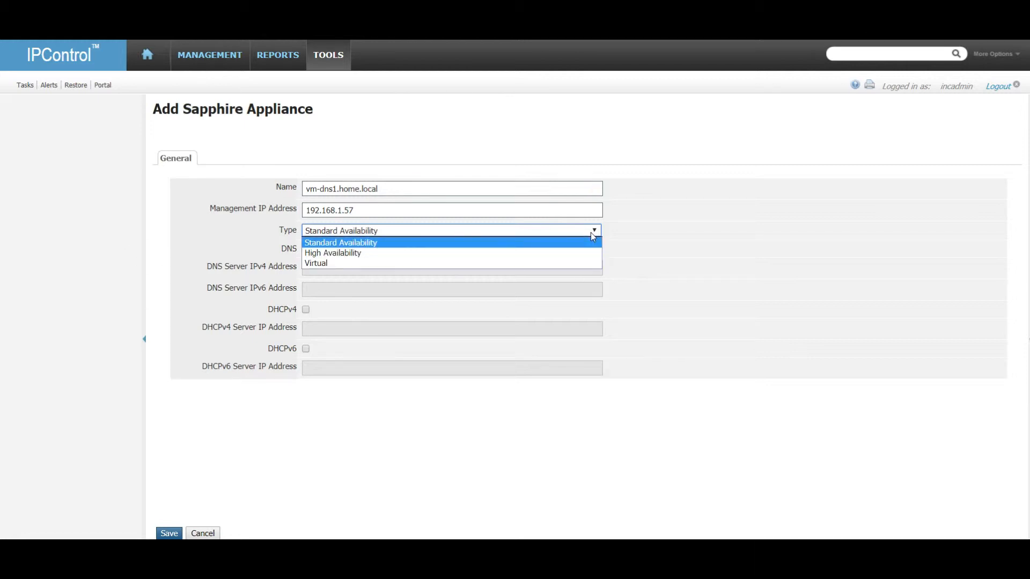
{"action": "left_click", "coordinate": [491, 264]}
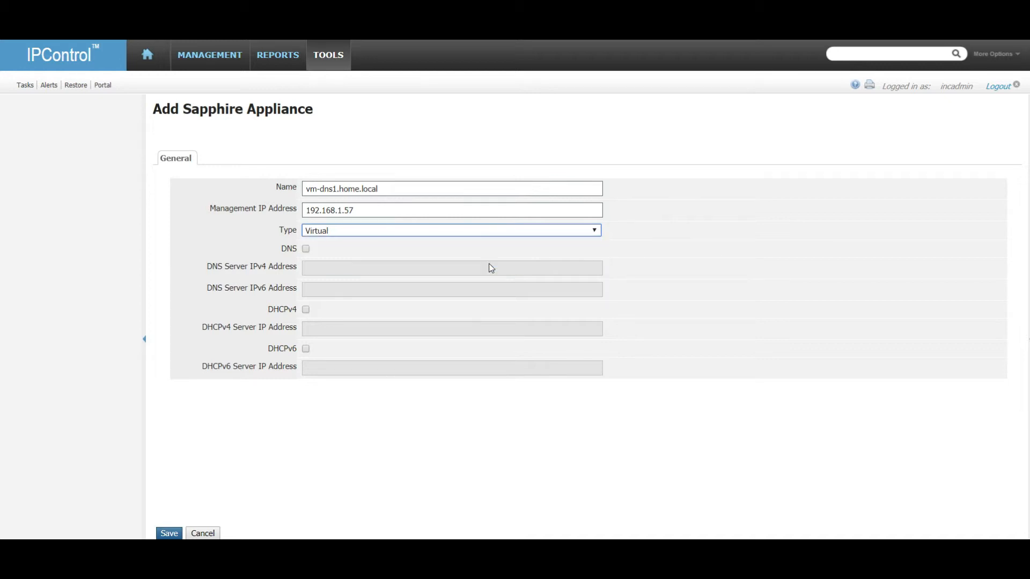
{"action": "left_click", "coordinate": [306, 249]}
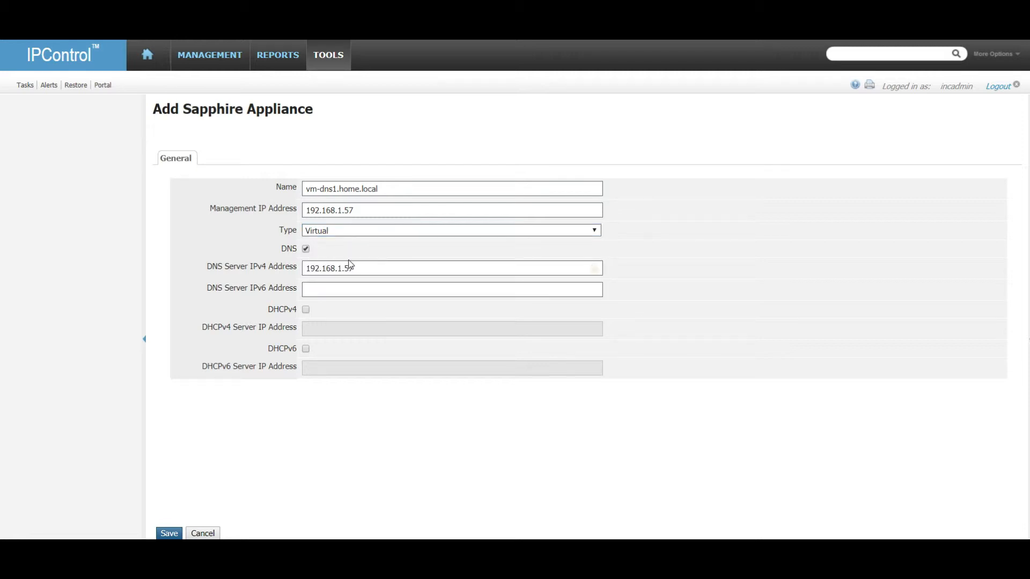
{"action": "left_click", "coordinate": [375, 269]}
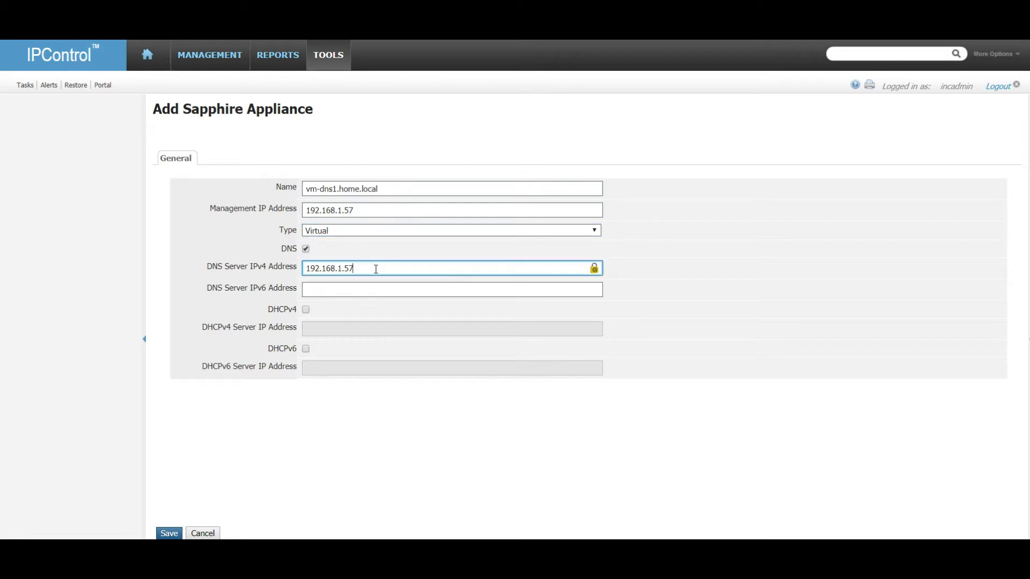
{"action": "left_click", "coordinate": [367, 210]}
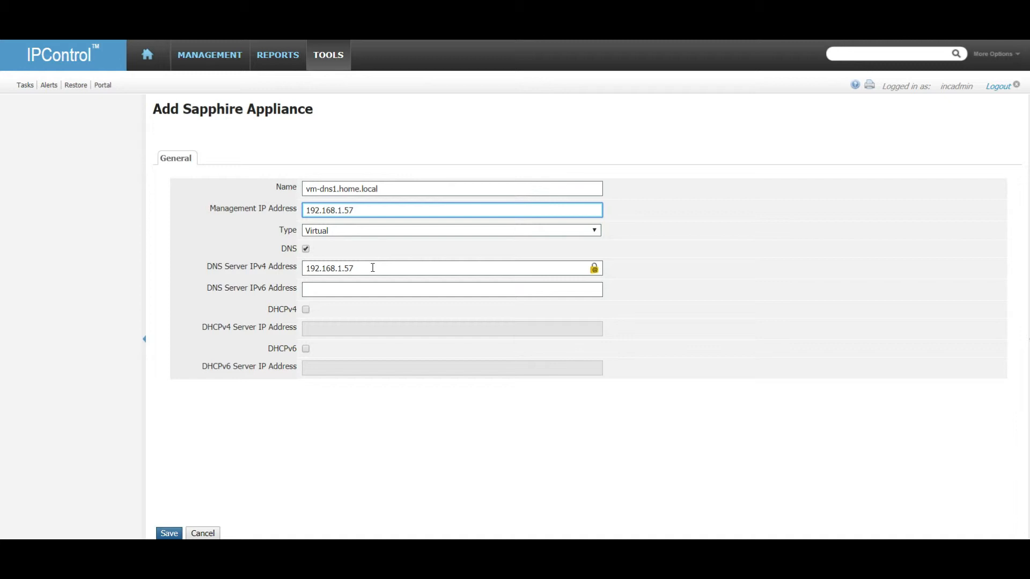
Enable DHCPv4 on the new appliance and save its definition.
{"action": "left_click", "coordinate": [305, 310]}
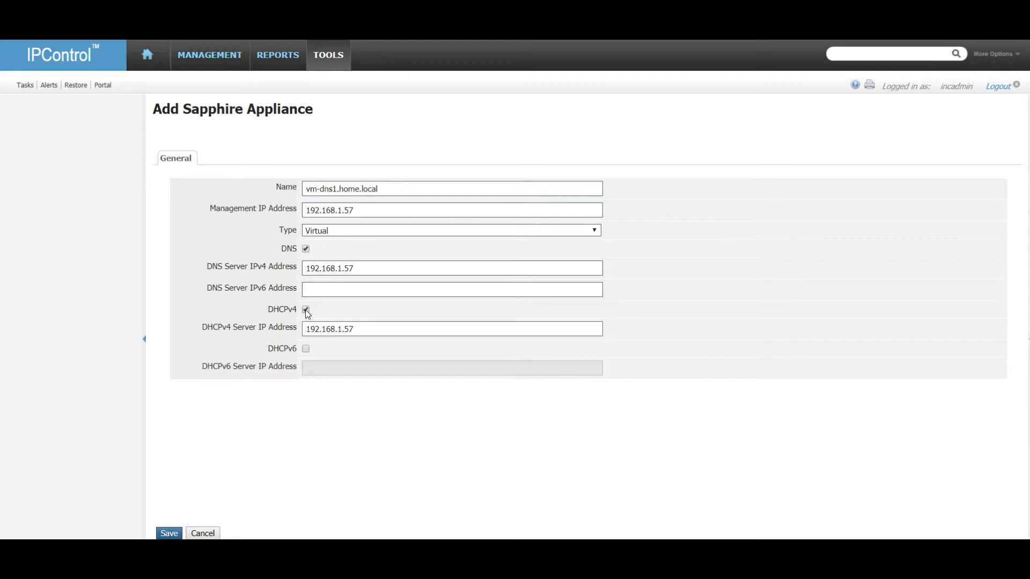
{"action": "left_click", "coordinate": [374, 330]}
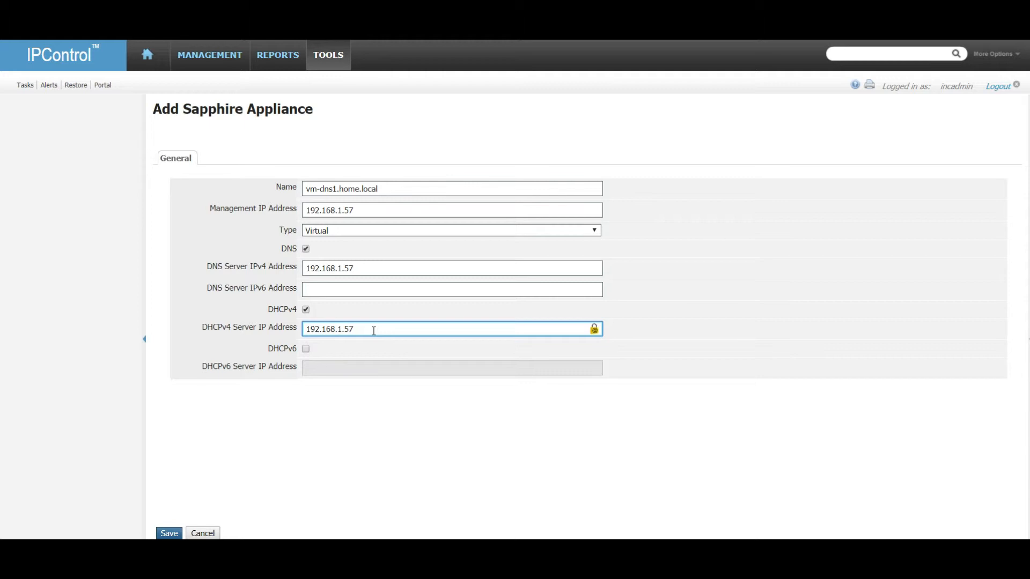
{"action": "left_click", "coordinate": [174, 534]}
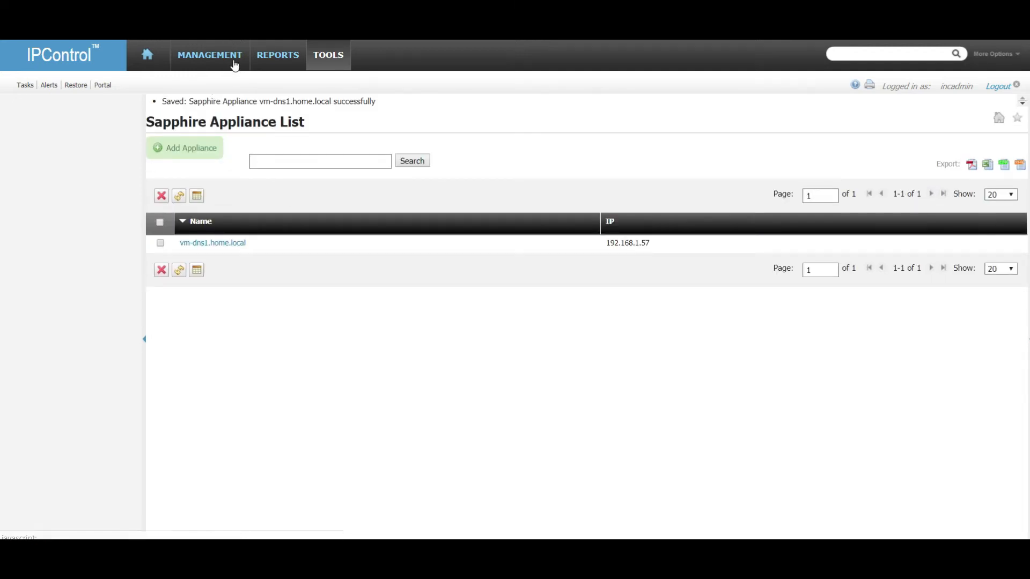
Review the vm-dns1.home.local DNS server's general settings and available product types, leaving without submitting changes.
{"action": "mouse_move", "coordinate": [232, 63]}
{"action": "left_click", "coordinate": [321, 100]}
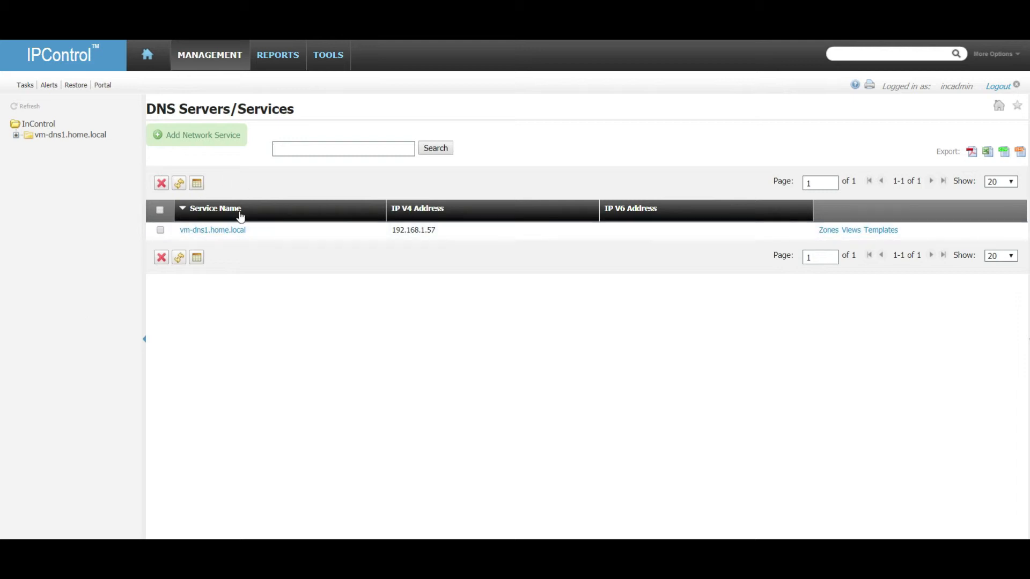
{"action": "left_click", "coordinate": [215, 235]}
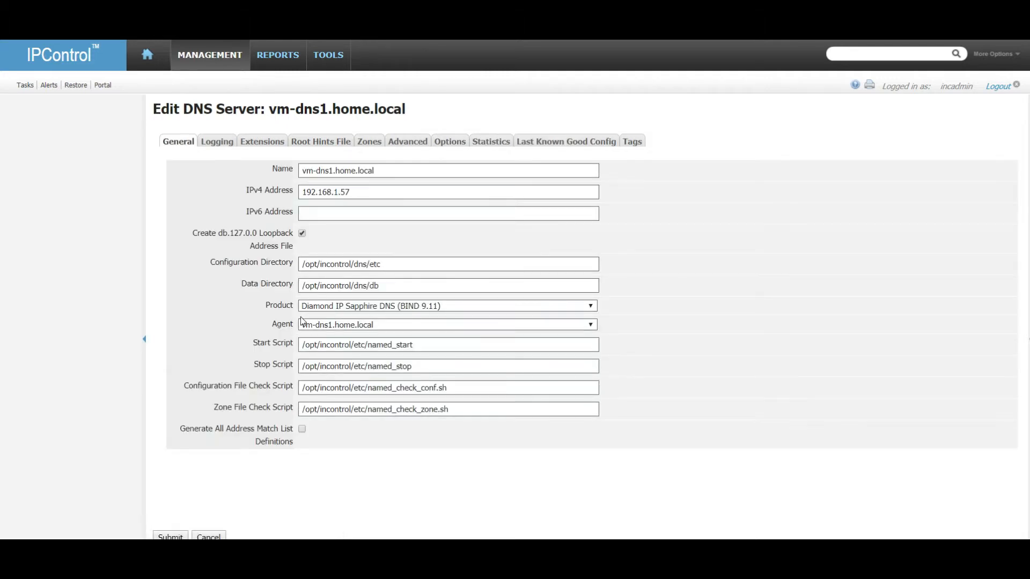
{"action": "left_click", "coordinate": [507, 307]}
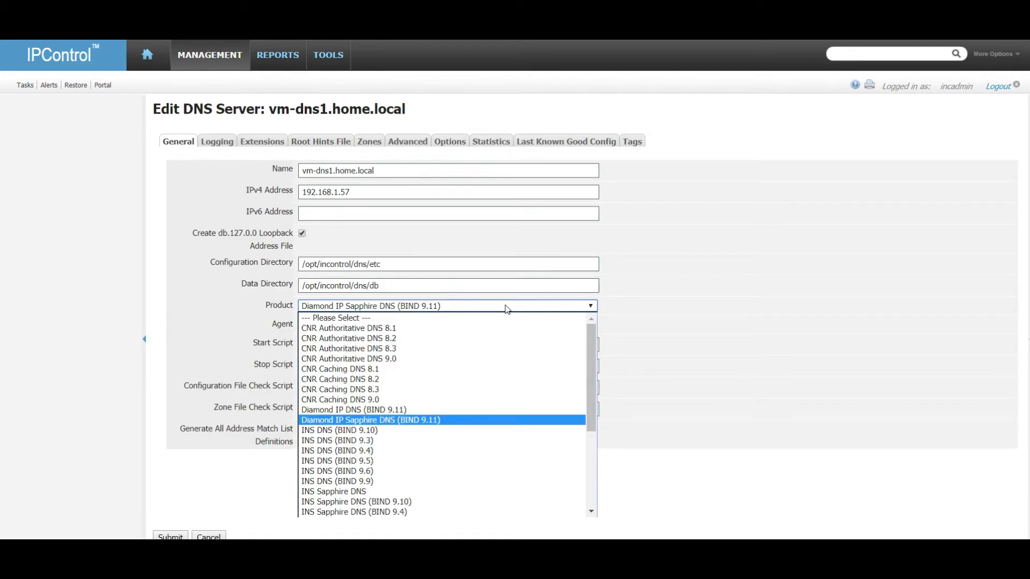
{"action": "left_click", "coordinate": [506, 307]}
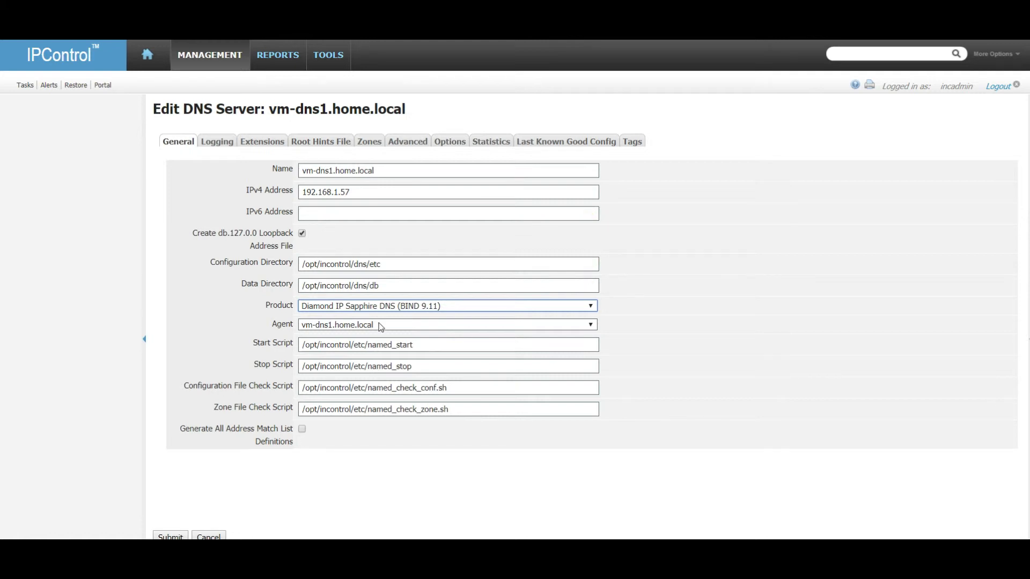
{"action": "left_click", "coordinate": [209, 537]}
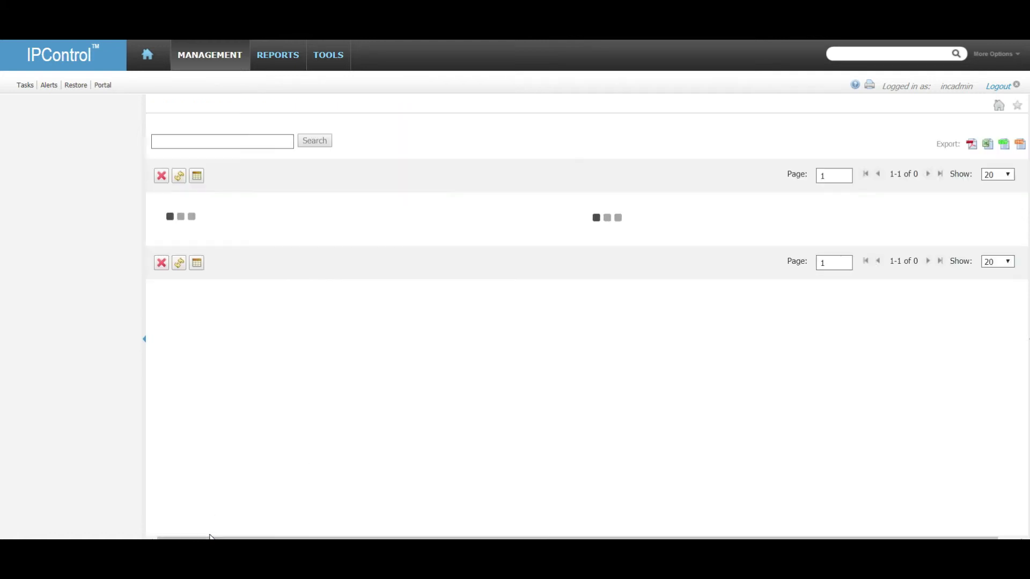
Review the general settings of the vm-dns1.home.local DHCP server and leave without submitting changes.
{"action": "left_click", "coordinate": [212, 55]}
{"action": "left_click", "coordinate": [434, 103]}
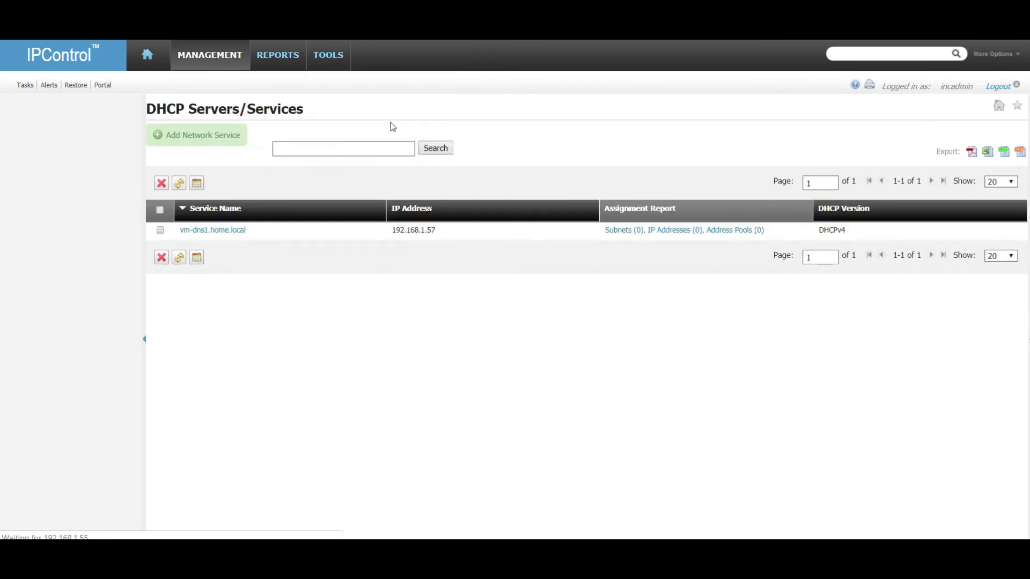
{"action": "left_click", "coordinate": [221, 232]}
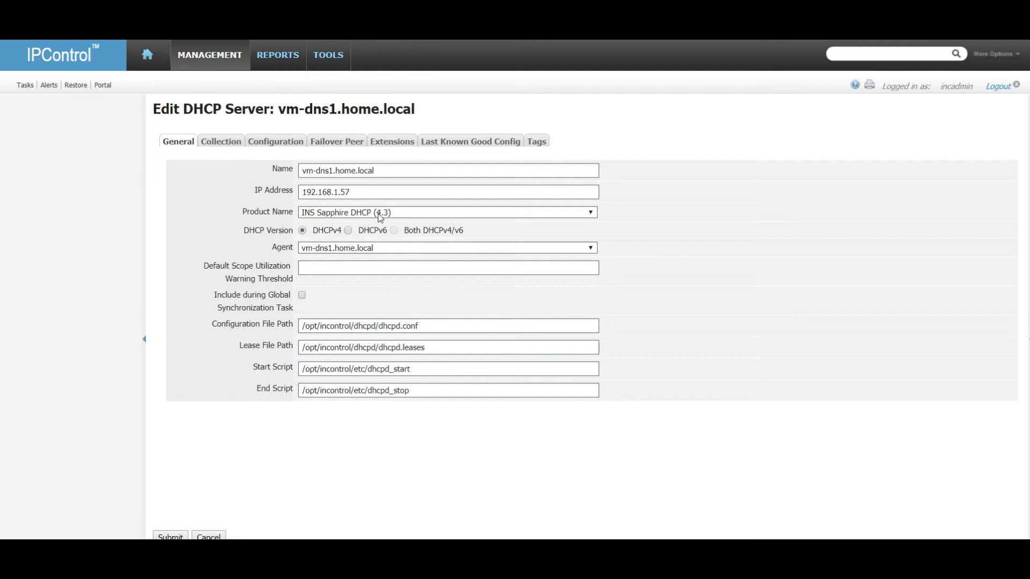
{"action": "left_click", "coordinate": [209, 537]}
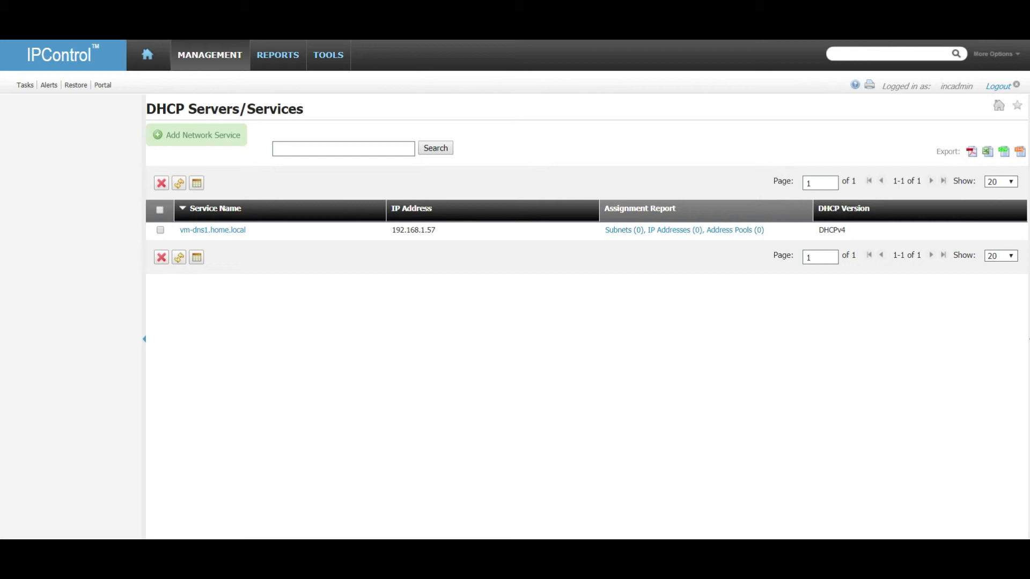
Check vm-dns1.home.local's service states in the Appliance Dashboard and its event details, then return to the dashboard.
{"action": "left_click", "coordinate": [271, 63]}
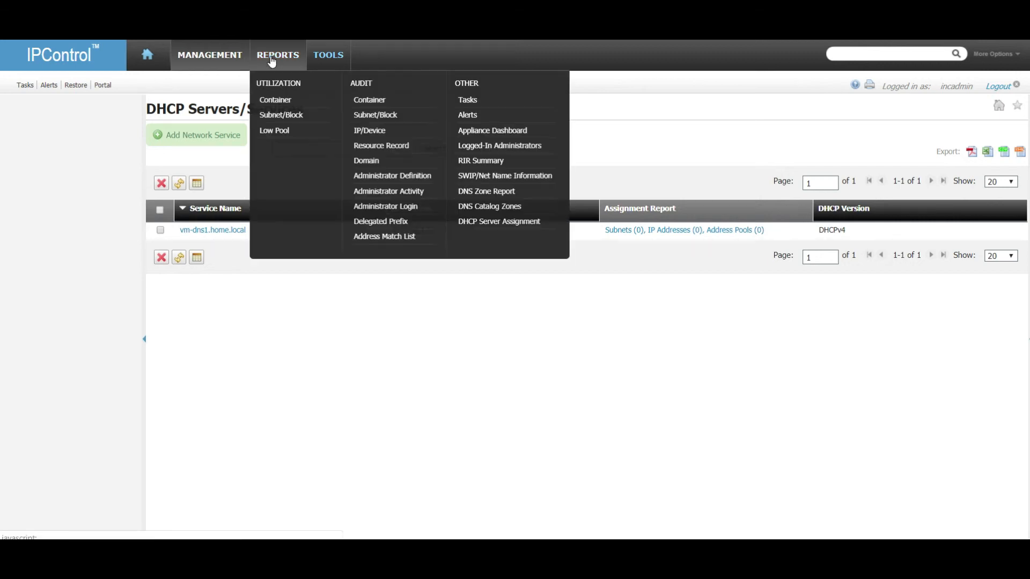
{"action": "left_click", "coordinate": [497, 136]}
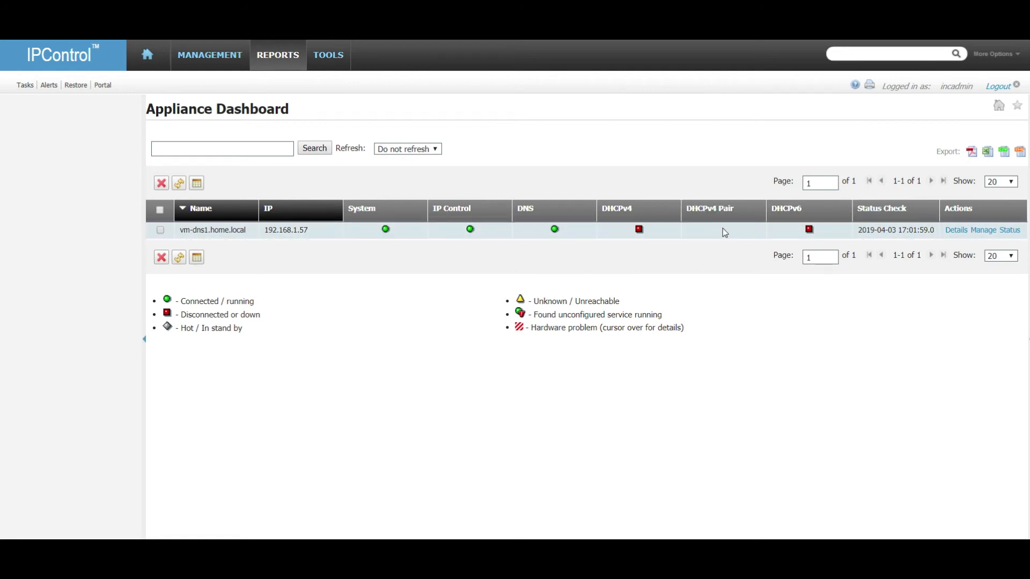
{"action": "left_click", "coordinate": [956, 230]}
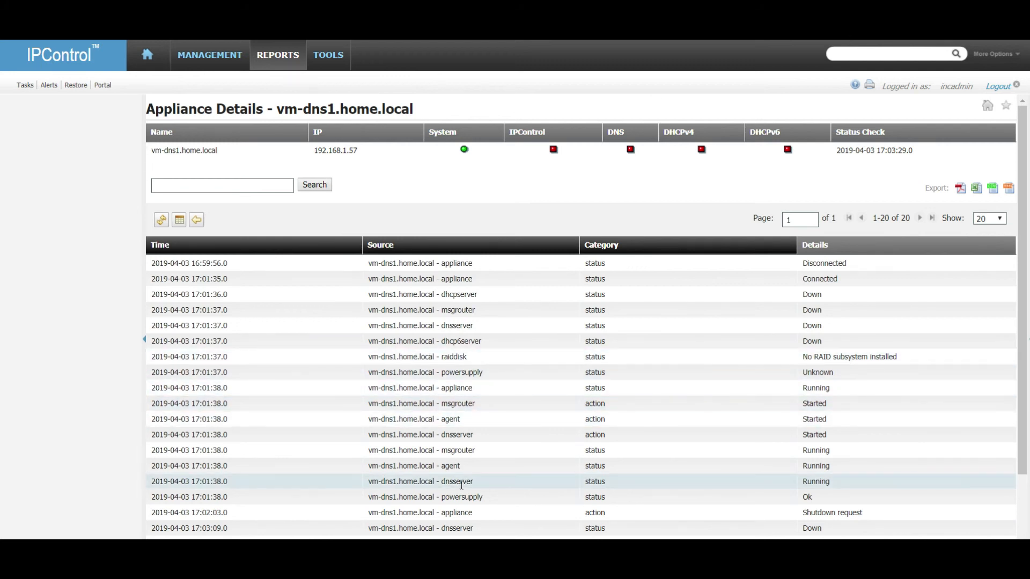
{"action": "scroll", "coordinate": [461, 485], "scroll_direction": "down", "scroll_amount": 1}
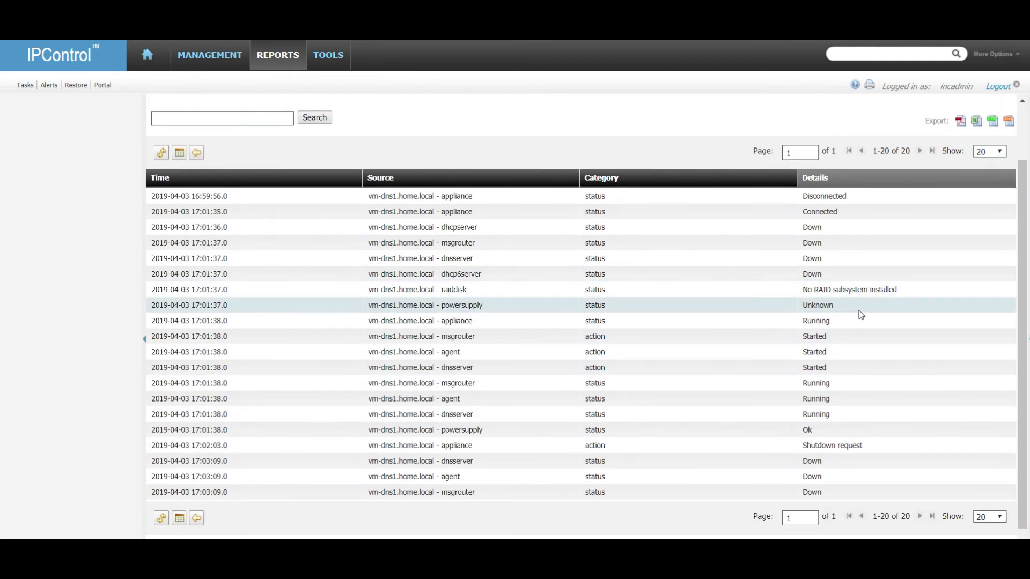
{"action": "scroll", "coordinate": [858, 311], "scroll_direction": "up", "scroll_amount": 1}
{"action": "left_click", "coordinate": [197, 223]}
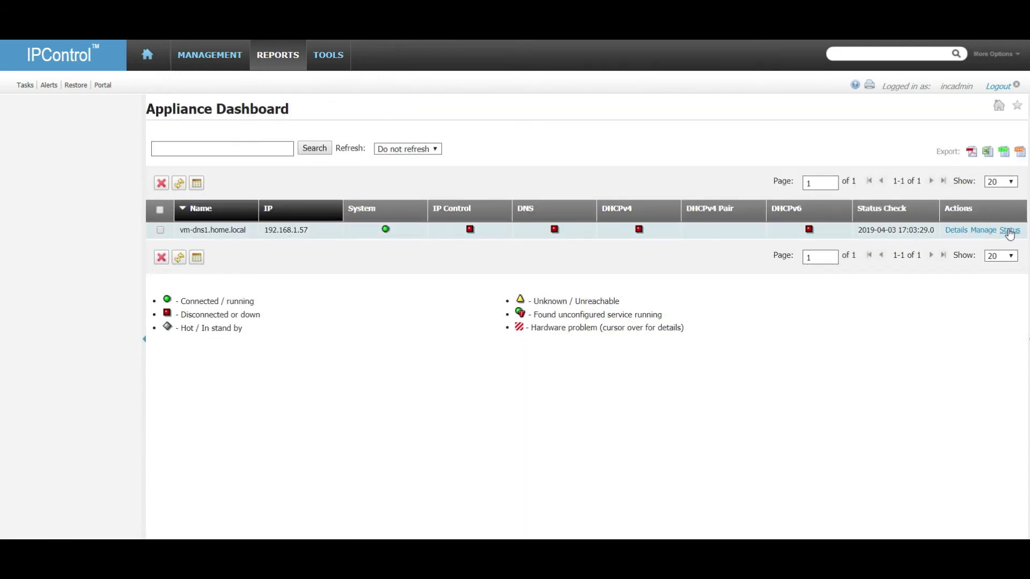
Add the Appliance Status page for vm-dns1.home.local to the Administrator Portal and maximize it from there.
{"action": "left_click", "coordinate": [1008, 230]}
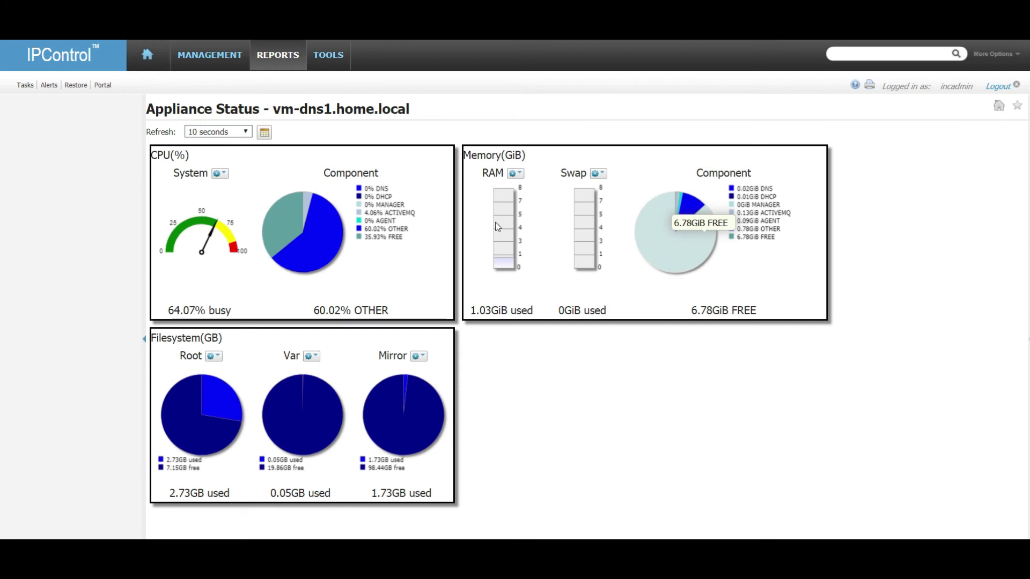
{"action": "left_click", "coordinate": [1018, 109]}
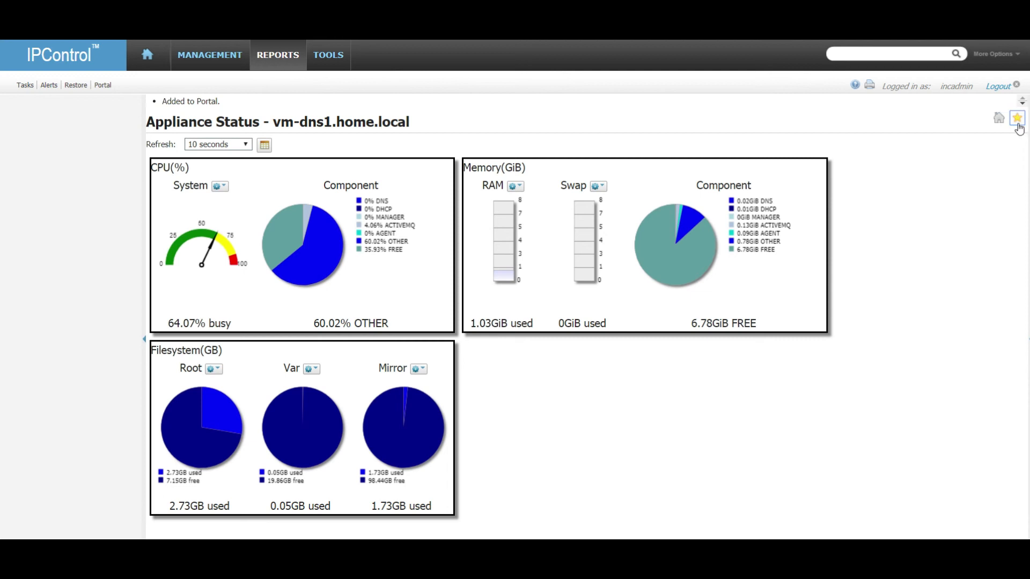
{"action": "left_click", "coordinate": [103, 85]}
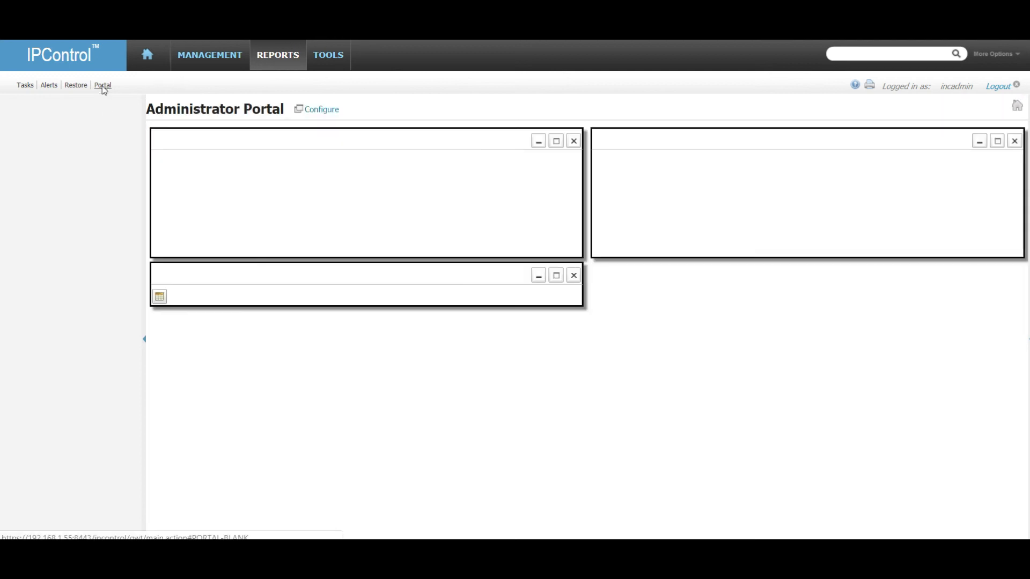
{"action": "scroll", "coordinate": [542, 269], "scroll_direction": "down", "scroll_amount": 10}
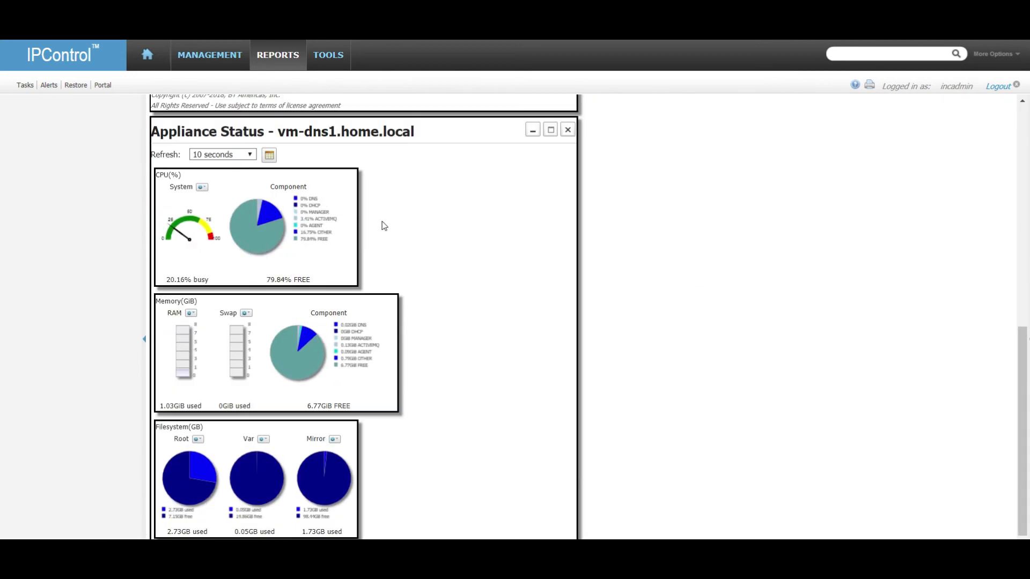
{"action": "mouse_move", "coordinate": [248, 201]}
{"action": "left_click", "coordinate": [553, 131]}
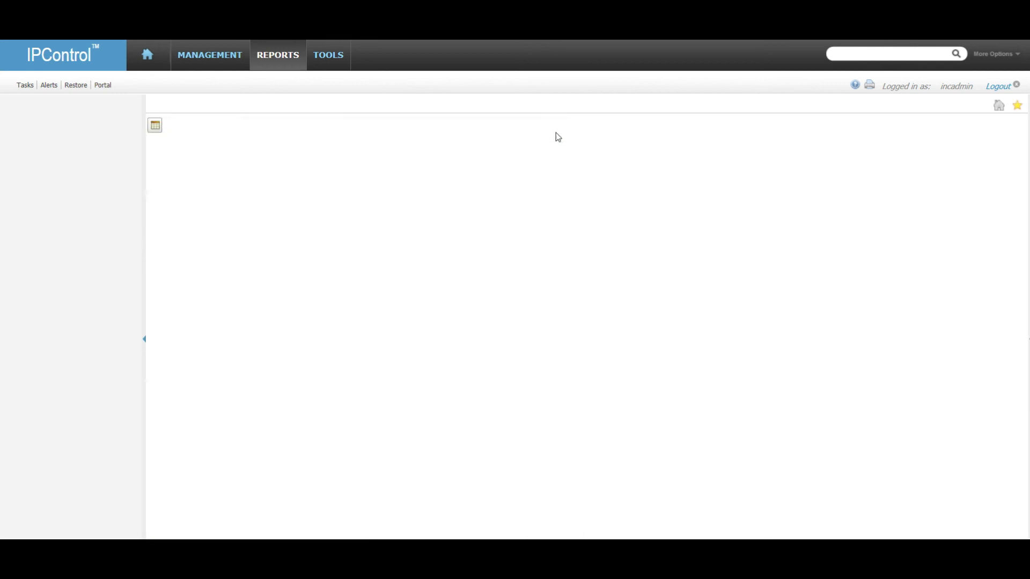